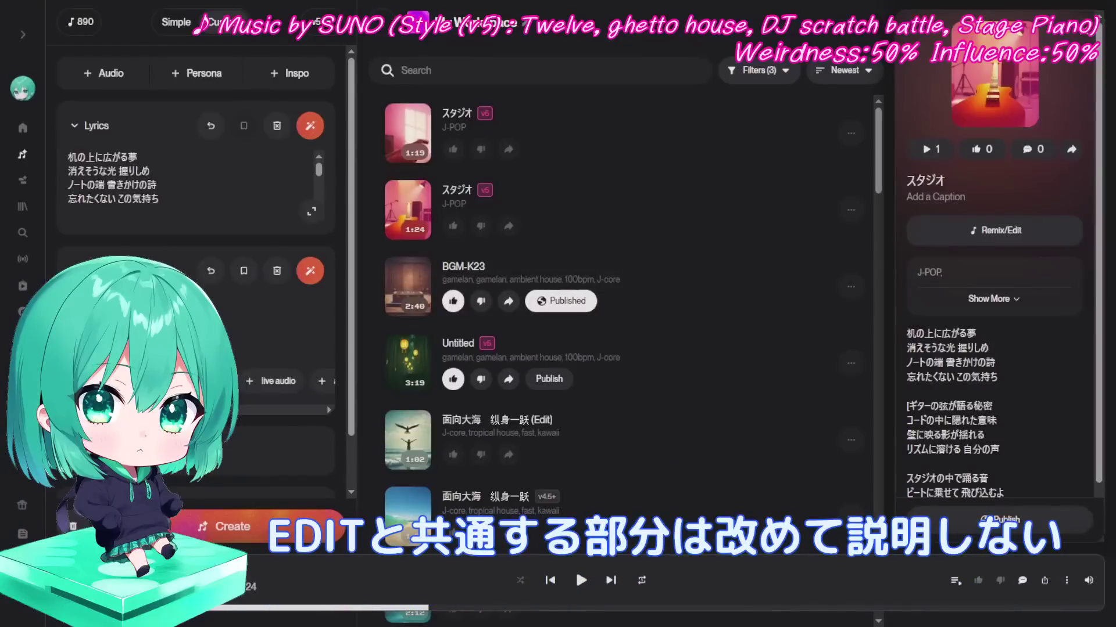
# Open Studio from the song workspace, using the options of the first スタジオ song
pyautogui.click(20, 39)
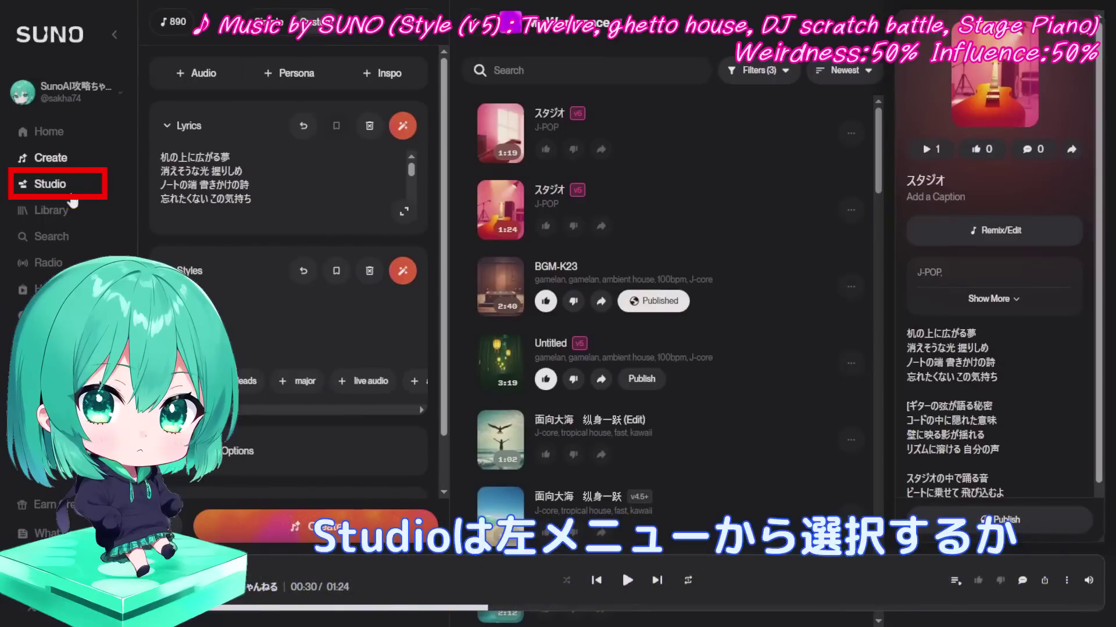
pyautogui.click(118, 36)
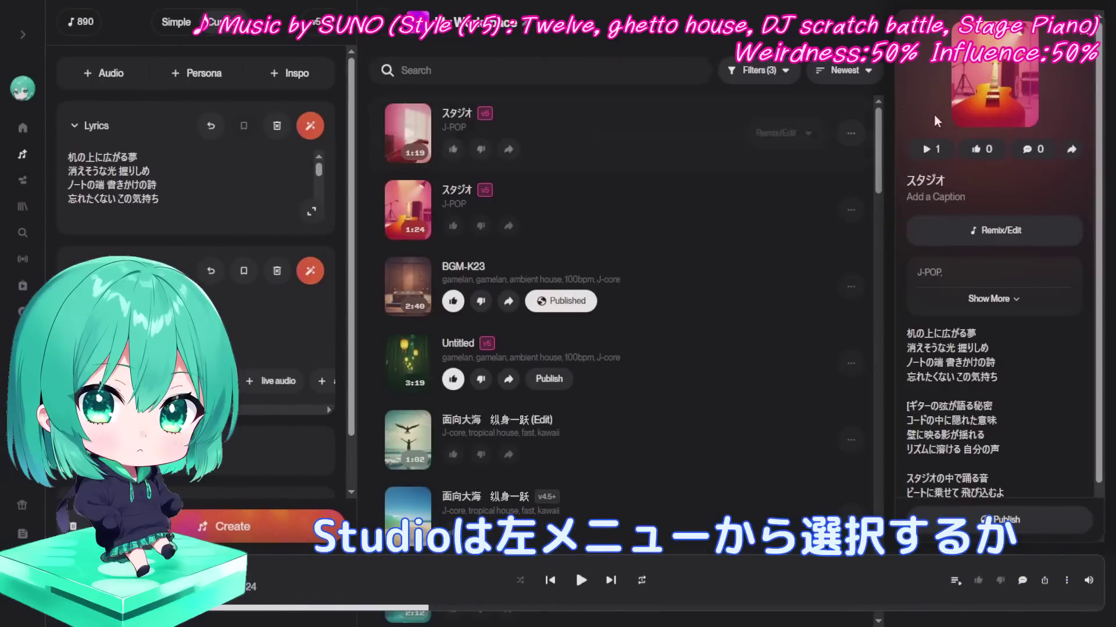
pyautogui.click(851, 133)
pyautogui.moveTo(804, 175)
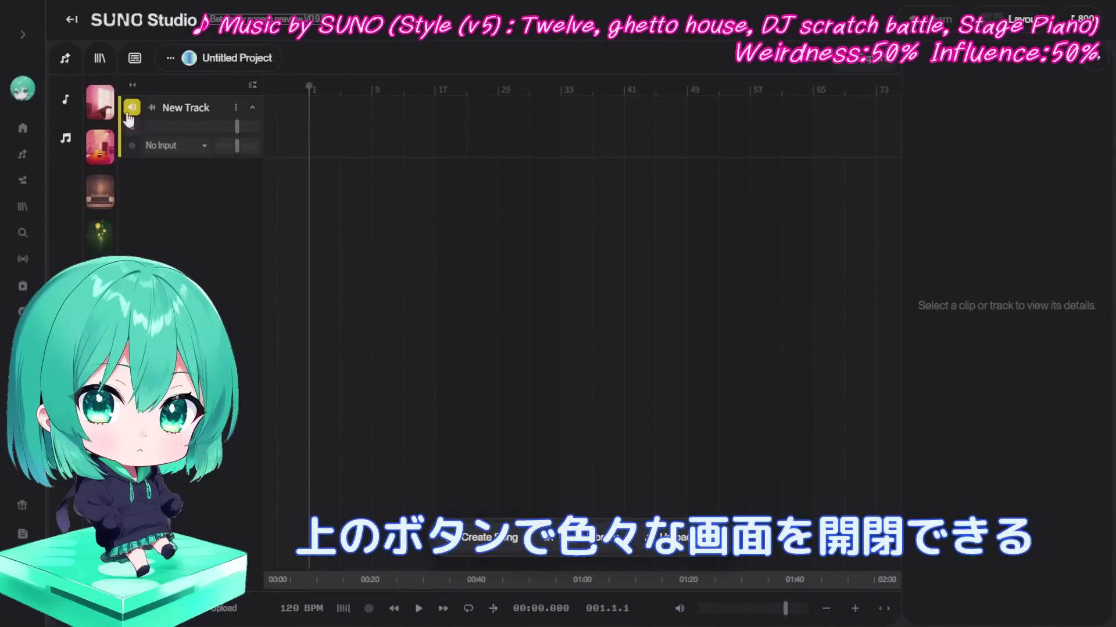
# Show the workspace song library and the song creation form, and hide the project timeline
pyautogui.click(100, 59)
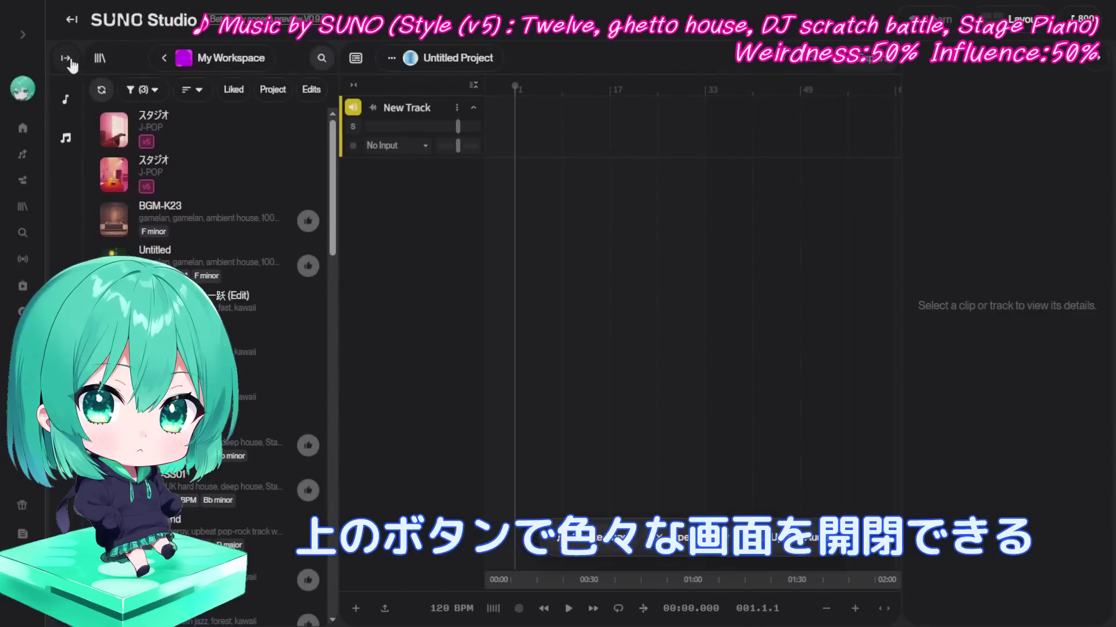
pyautogui.click(67, 60)
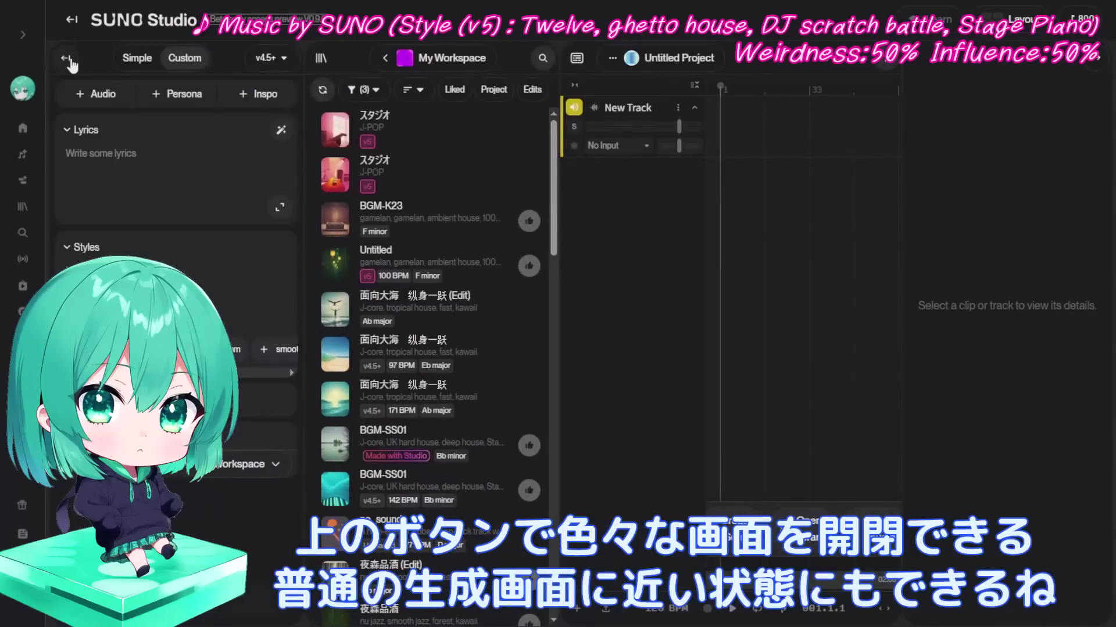
pyautogui.click(577, 59)
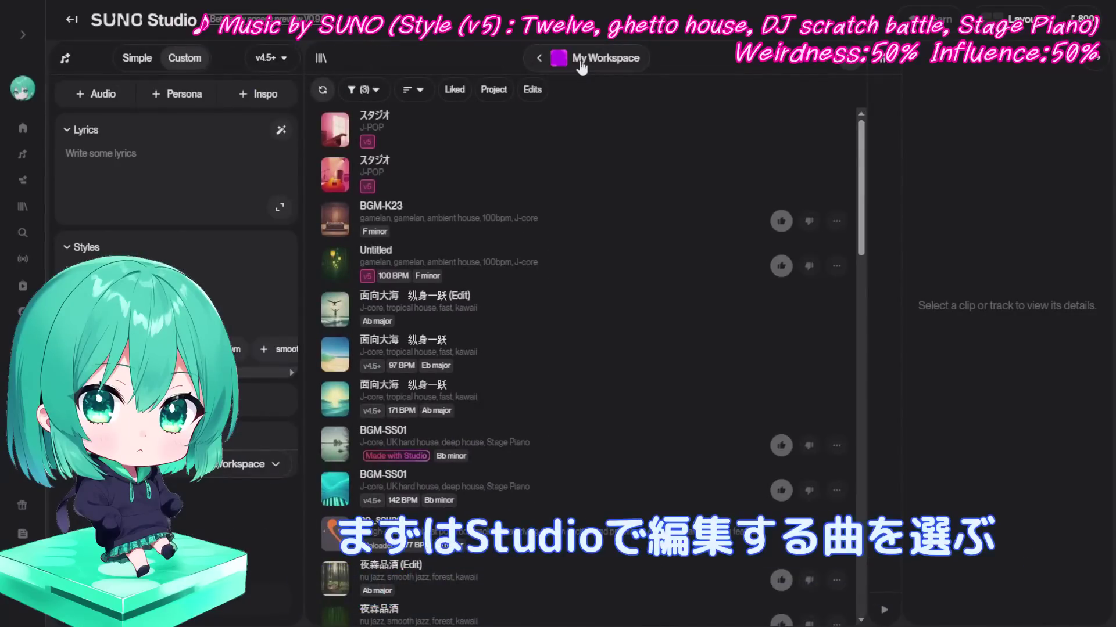
# Copy the full lyrics of the first スタジオ song and use them as the lyrics of a new song
pyautogui.click(578, 132)
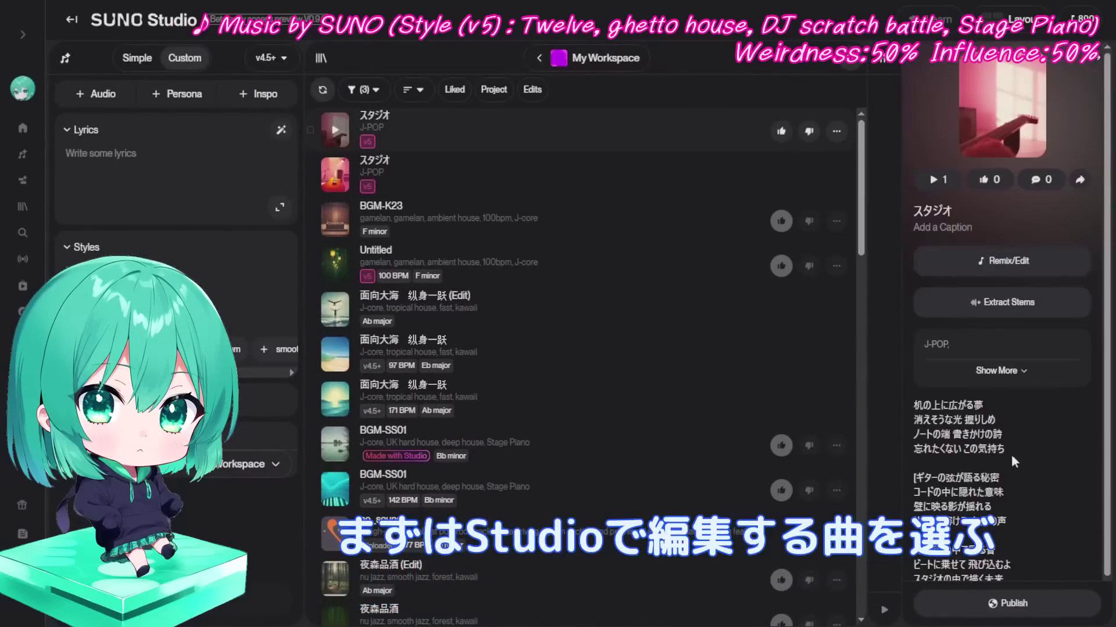
pyautogui.moveTo(1016, 555); pyautogui.dragTo(910, 370)
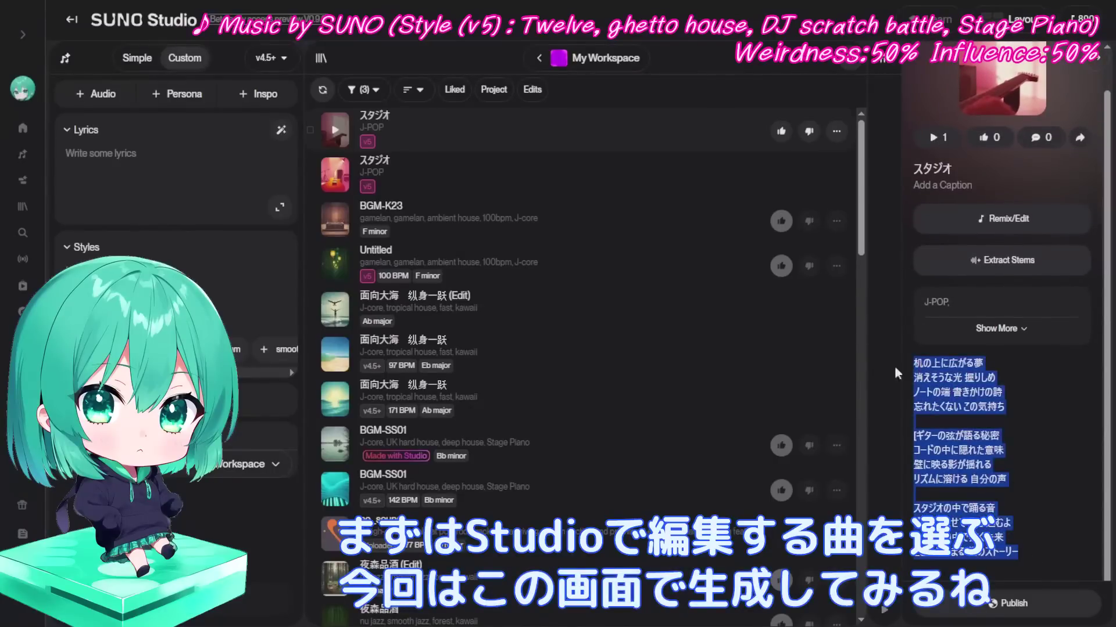
pyautogui.click(100, 158)
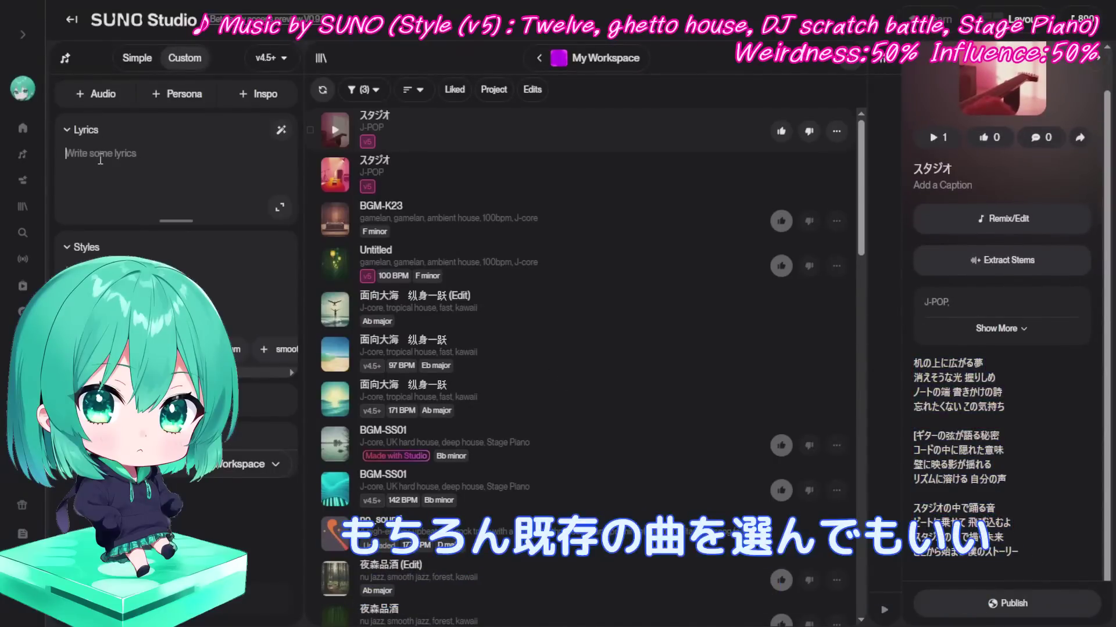
pyautogui.write('机の上に広がる夢 消えそうな光 握りしめ ノートの端 書きかけの詩 忘れたくない この気持ち  ギターの弦が語る秘密 コードの中に隠れた意味 壁に映る影が揺れる リズムに溶ける 自分の声  スタジオの中で踊る音 ビートに乗せて 飛び込むよ スタジオの中で描く未来 ここから始まる 僕のストーリー')
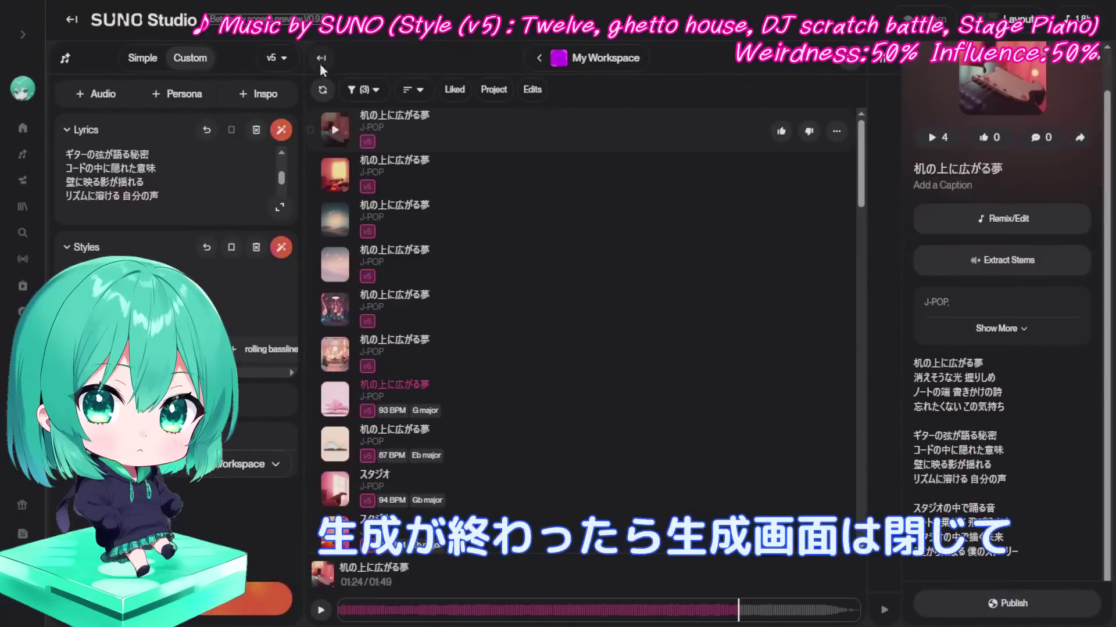
# Collapse the library and the creation form, and place the first 机の上に広がる夢 song on New Track
pyautogui.click(320, 62)
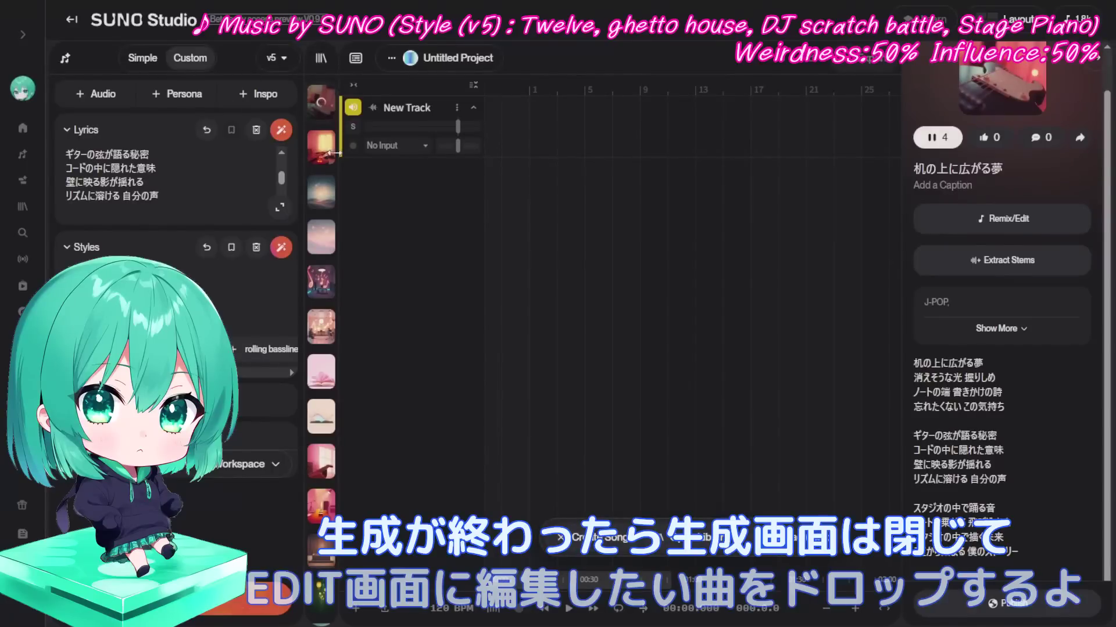
pyautogui.click(66, 59)
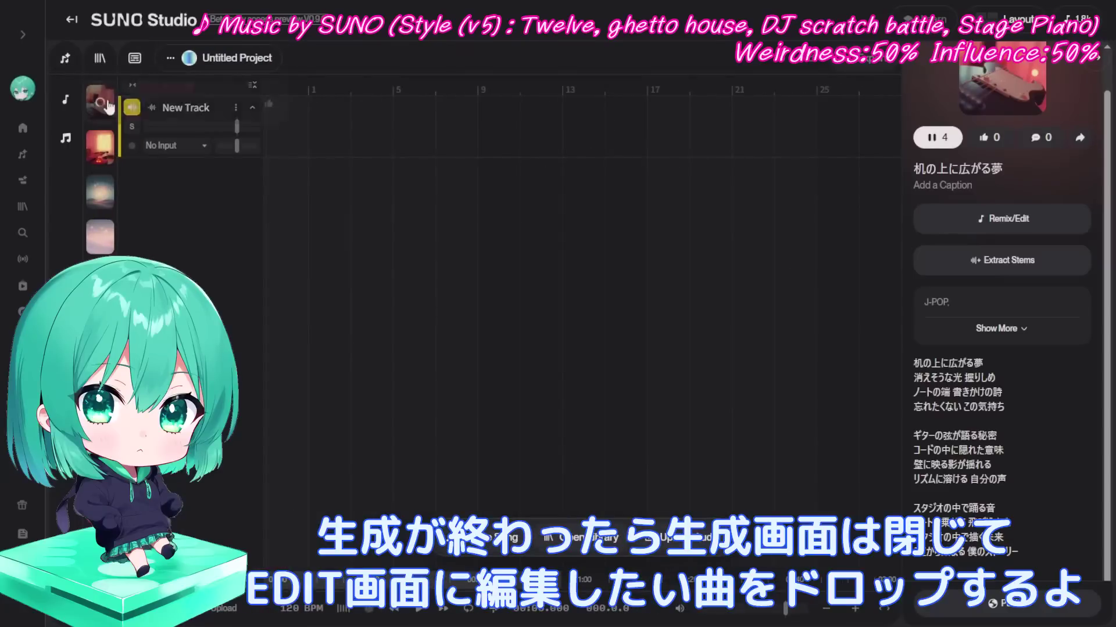
pyautogui.moveTo(100, 100); pyautogui.dragTo(316, 238)
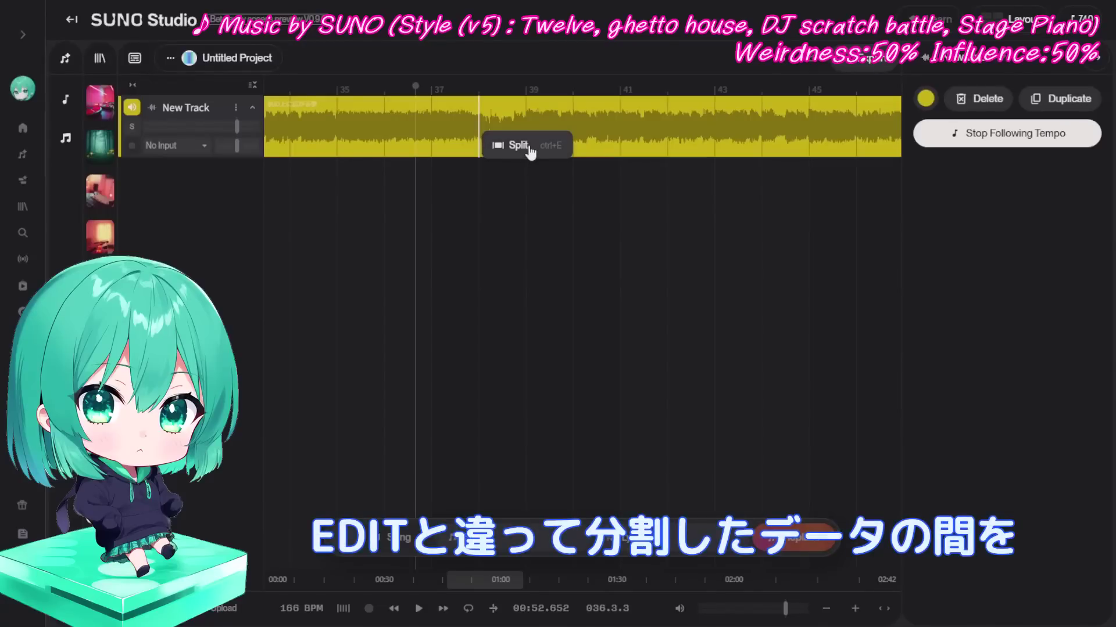
# Split the clip on New Track at bar 38 and play the song from the split
pyautogui.moveTo(528, 104)
pyautogui.mouseDown()
pyautogui.moveTo(587, 104)
pyautogui.moveTo(526, 106)
pyautogui.mouseUp()
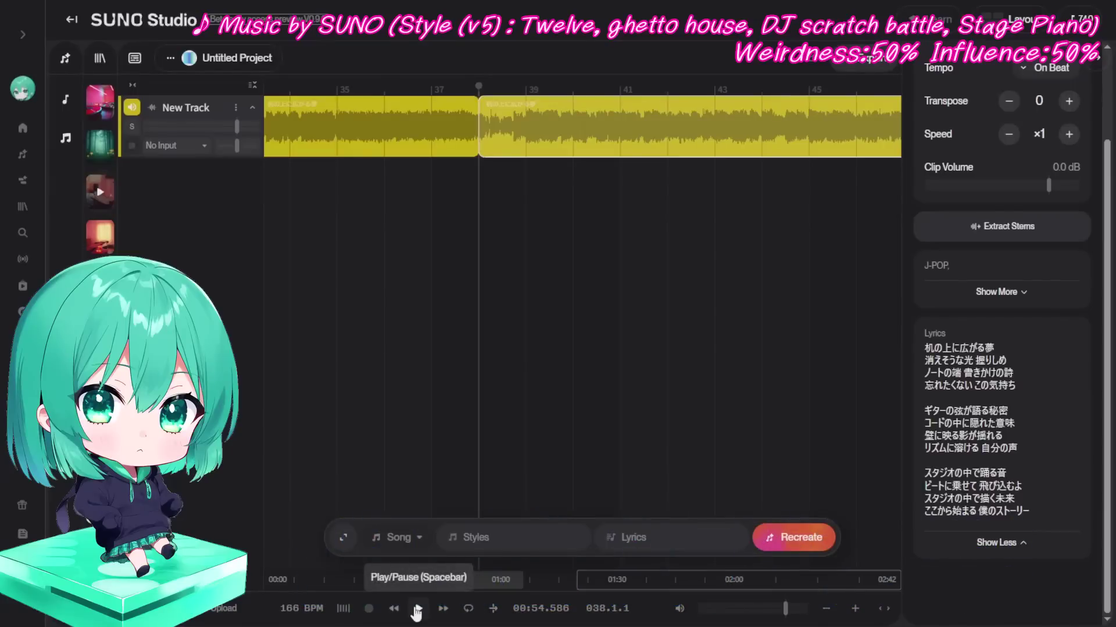
pyautogui.click(416, 609)
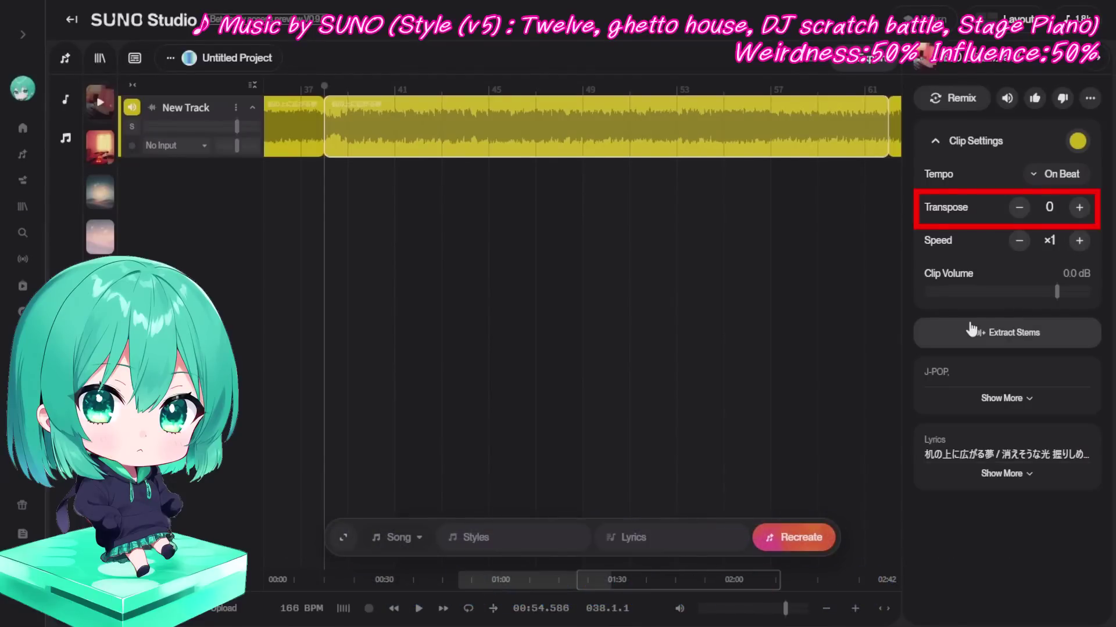
# Play the clip that starts at bar 38 and raise its Transpose to +4 during playback
pyautogui.click(418, 608)
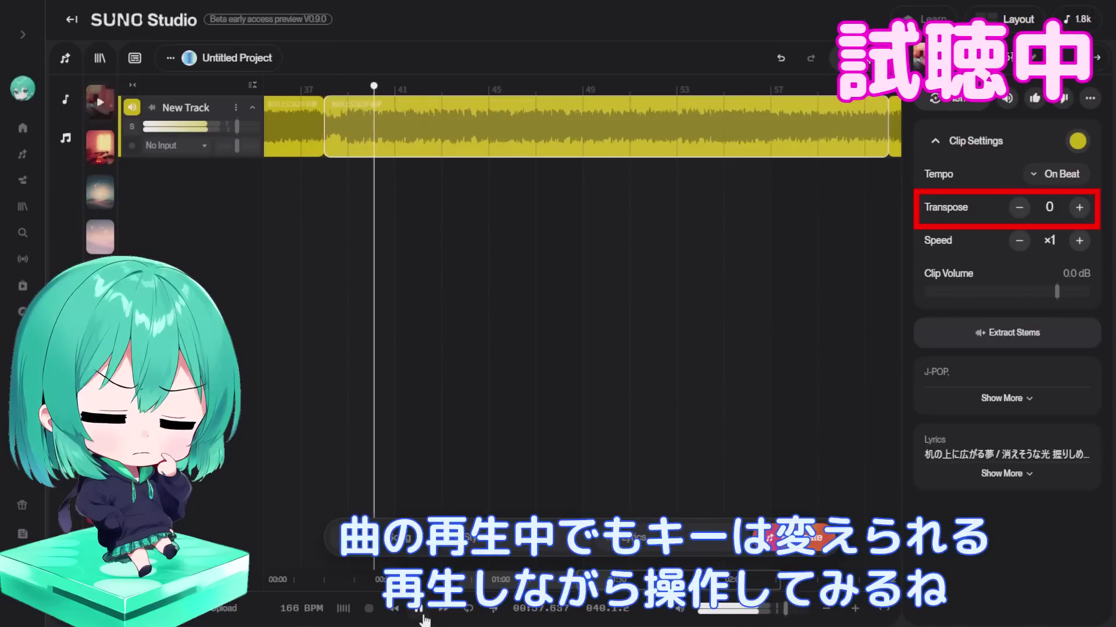
pyautogui.click(1079, 208)
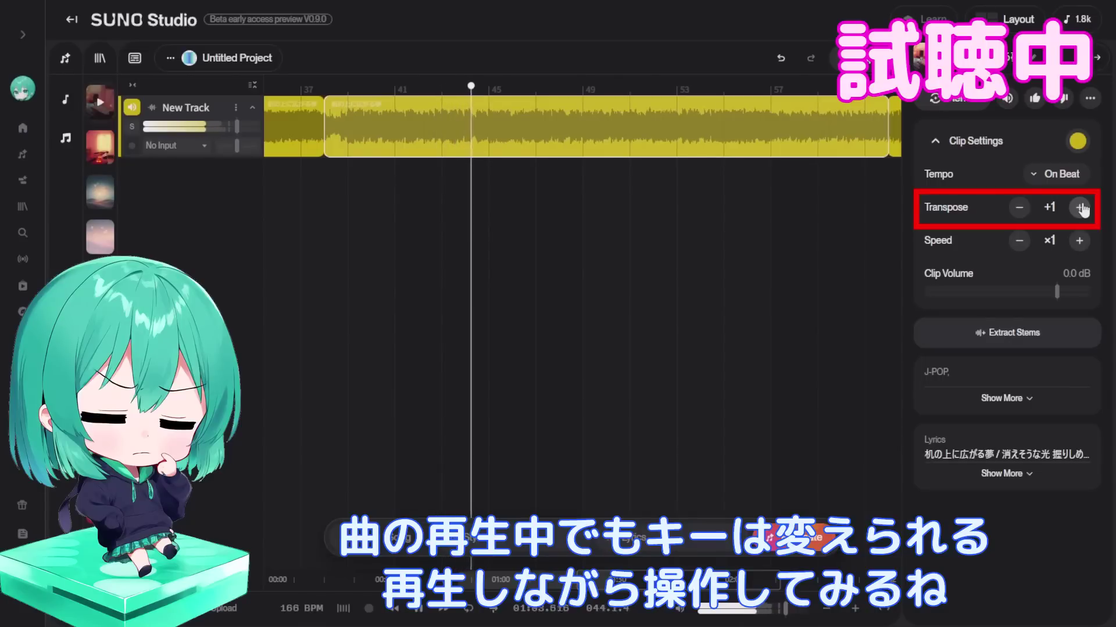
pyautogui.click(1080, 207)
pyautogui.click(1079, 207)
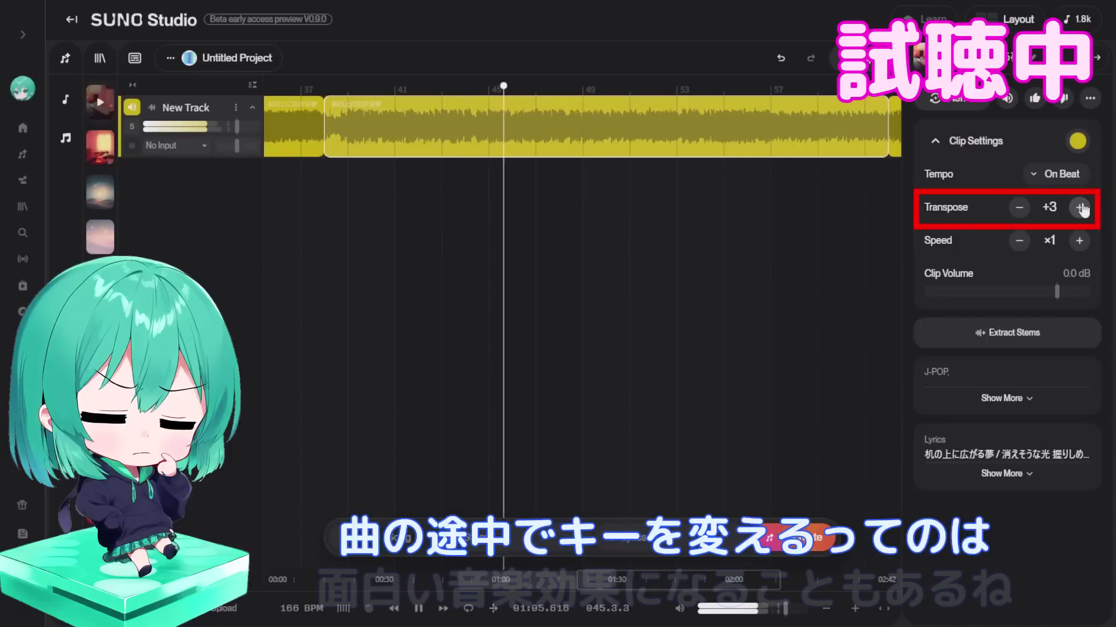
pyautogui.click(1080, 208)
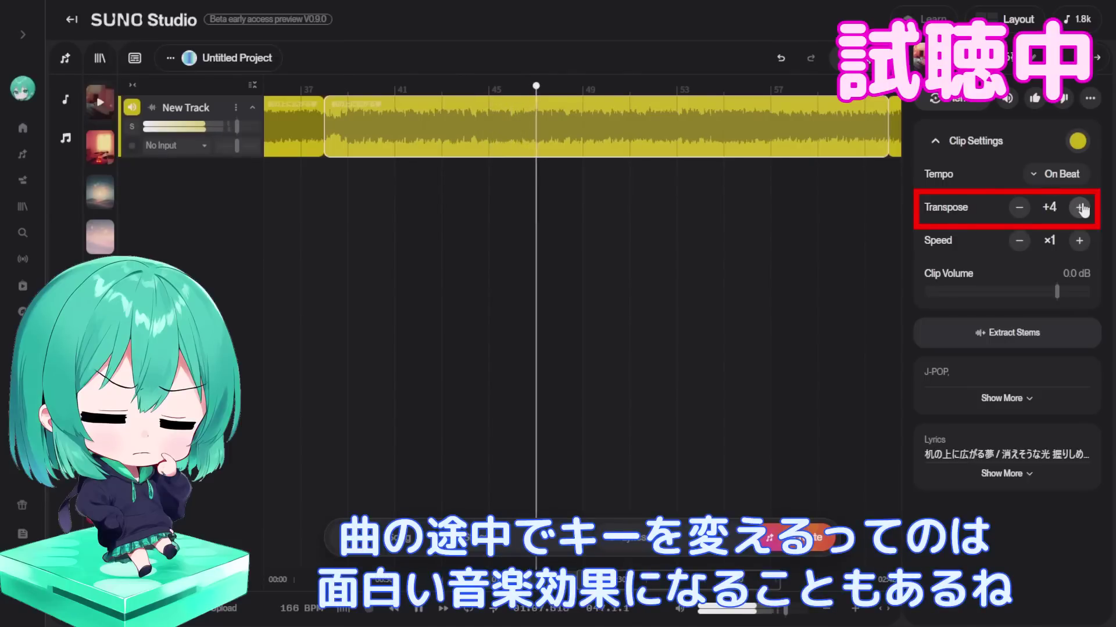
# Lower the chorus clip's Transpose step by step while it plays to hear lower keys
pyautogui.click(1025, 209)
pyautogui.click(1025, 209)
pyautogui.click(1024, 209)
pyautogui.click(1025, 209)
pyautogui.click(1026, 211)
pyautogui.click(1026, 210)
pyautogui.click(1026, 210)
pyautogui.click(1026, 211)
pyautogui.click(1026, 210)
pyautogui.click(1026, 210)
pyautogui.click(1026, 211)
pyautogui.click(1026, 210)
pyautogui.click(1026, 210)
pyautogui.click(1026, 210)
pyautogui.click(1026, 211)
pyautogui.click(1026, 210)
pyautogui.click(1026, 210)
pyautogui.click(1027, 210)
pyautogui.click(1026, 211)
pyautogui.click(1026, 211)
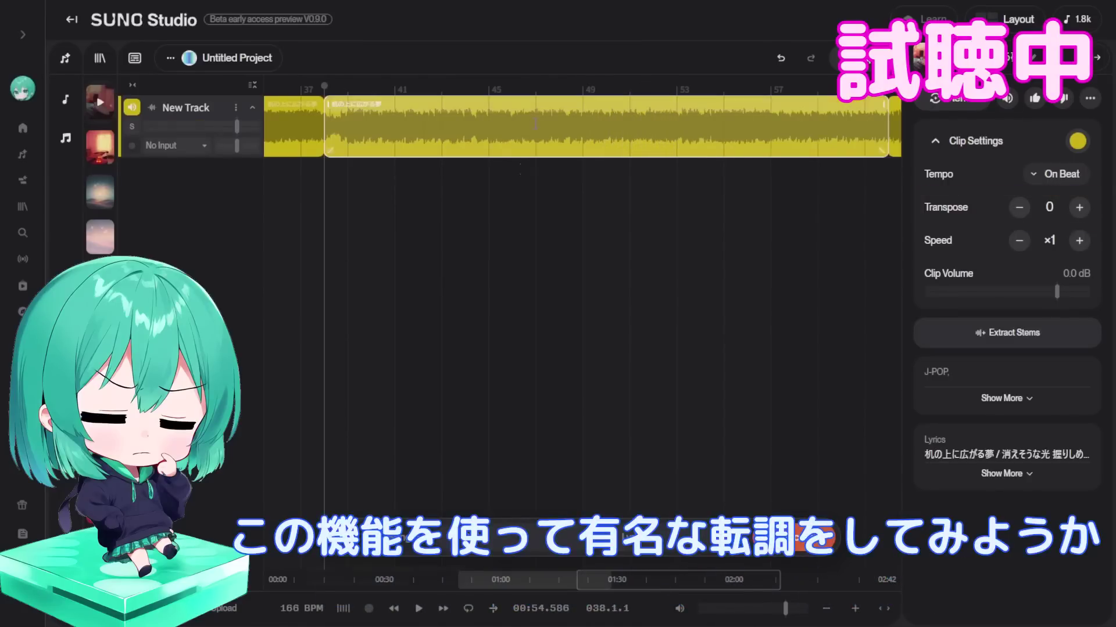
# Duplicate the chorus clip that spans bars 38 to 62 so the chorus repeats right after it
pyautogui.rightClick(671, 110)
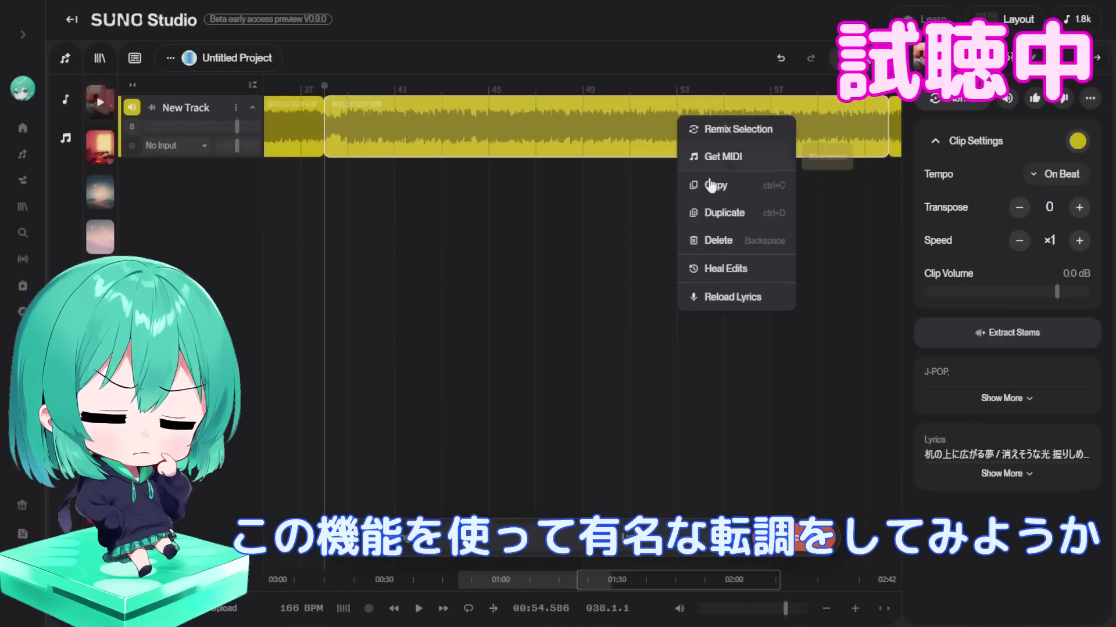
pyautogui.click(699, 218)
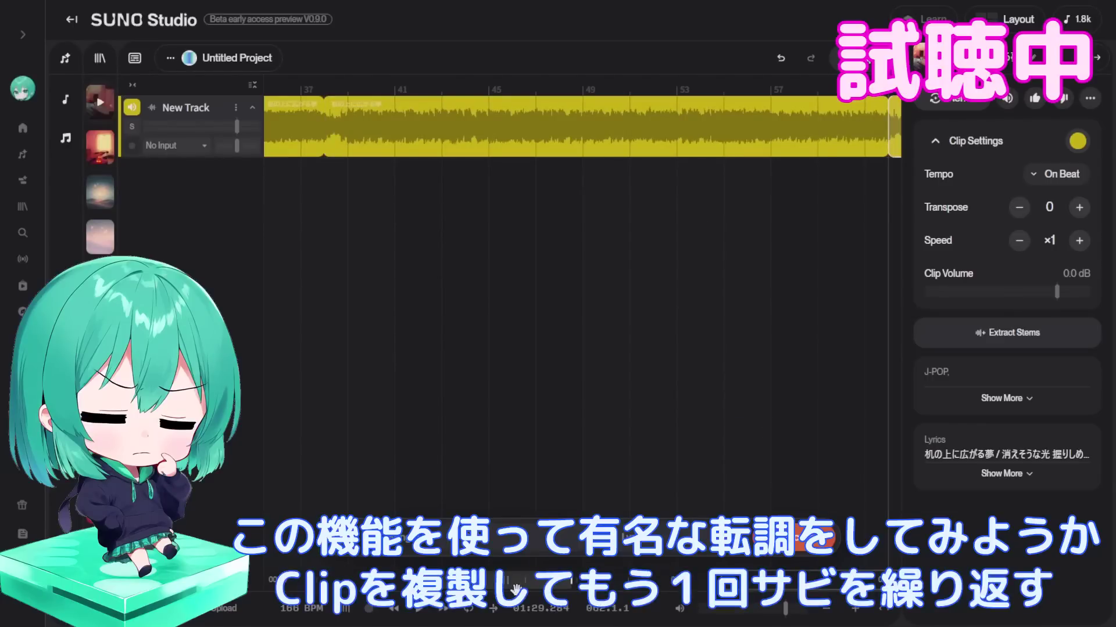
pyautogui.moveTo(513, 585); pyautogui.dragTo(589, 584)
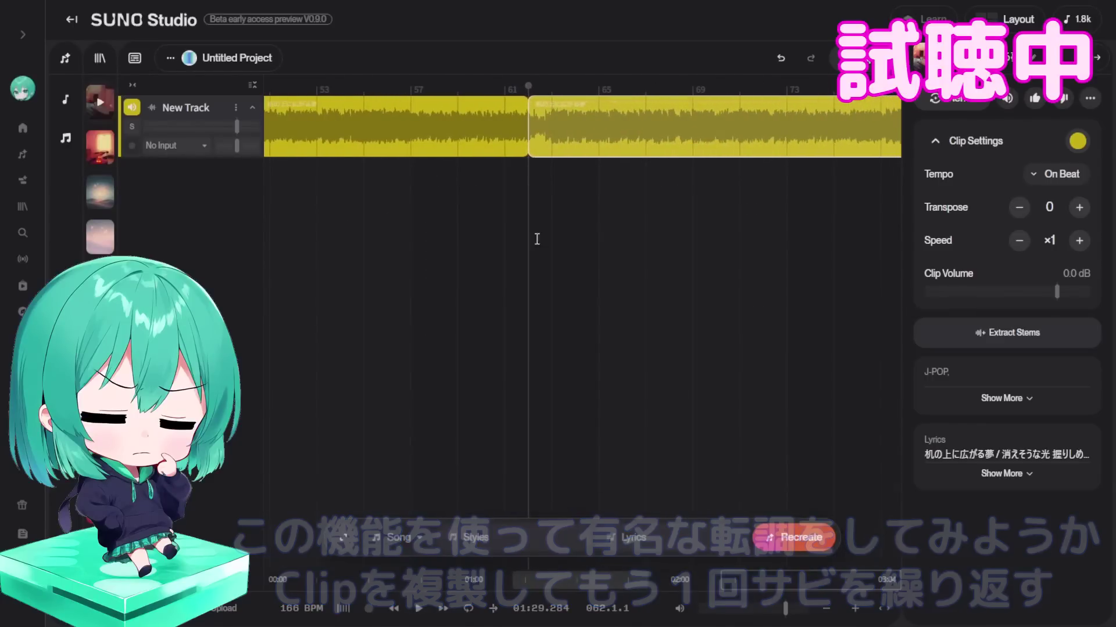
# Delete the section between bars 54 and 62 and move the second chorus, transposed +1, to start at bar 54
pyautogui.click(579, 104)
pyautogui.rightClick(581, 112)
pyautogui.click(581, 239)
pyautogui.click(521, 137)
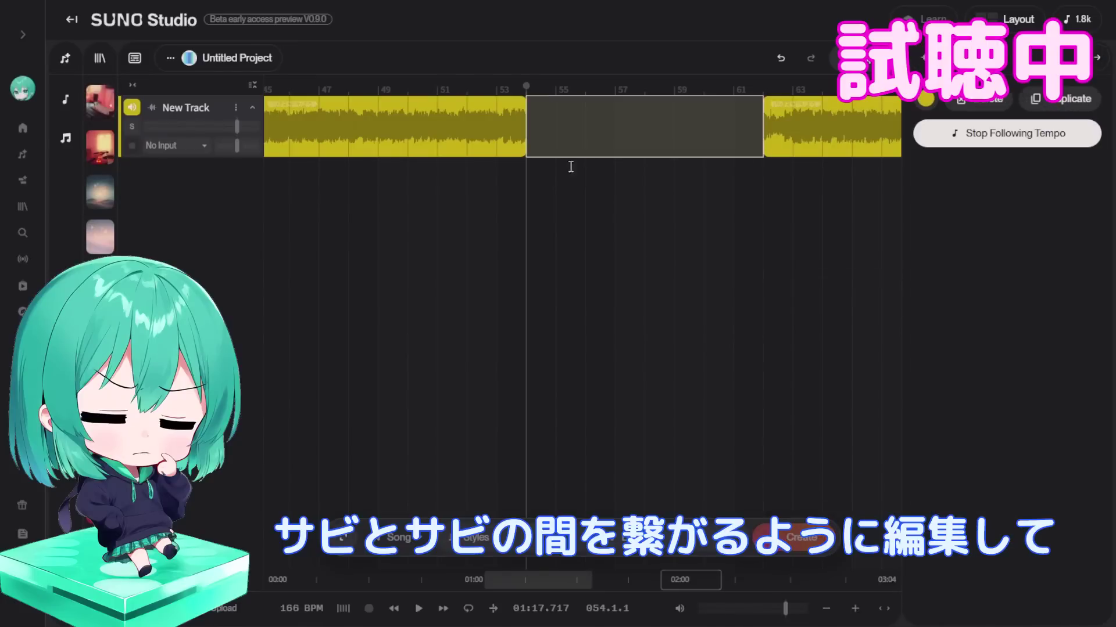
pyautogui.moveTo(799, 109); pyautogui.dragTo(576, 114)
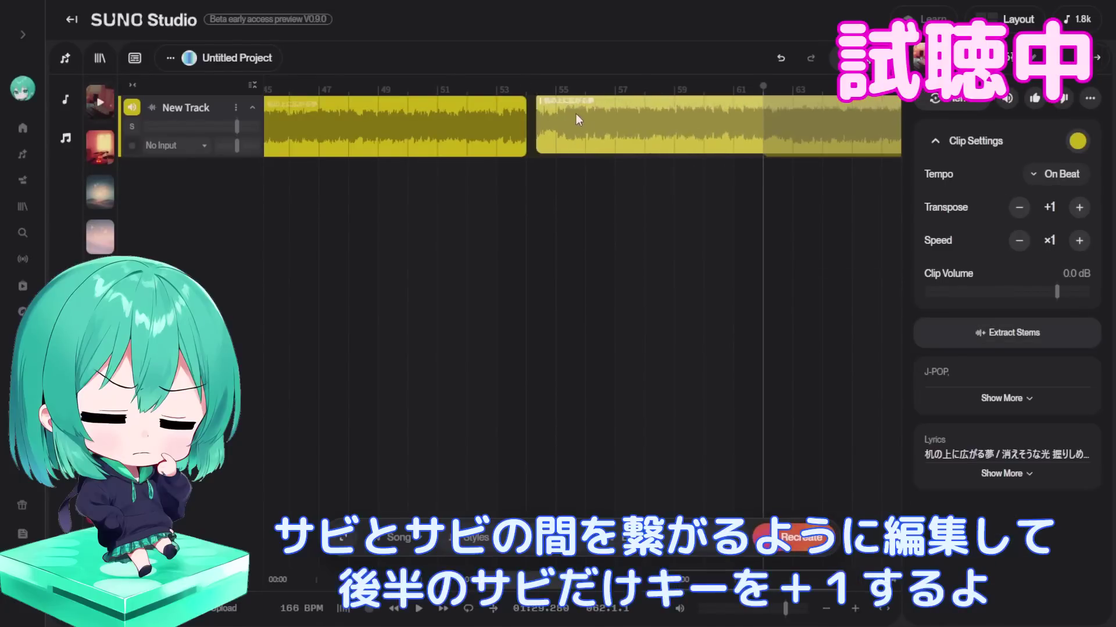
# Play back the joined choruses to hear the key change at bar 54, and stop playback
pyautogui.click(421, 118)
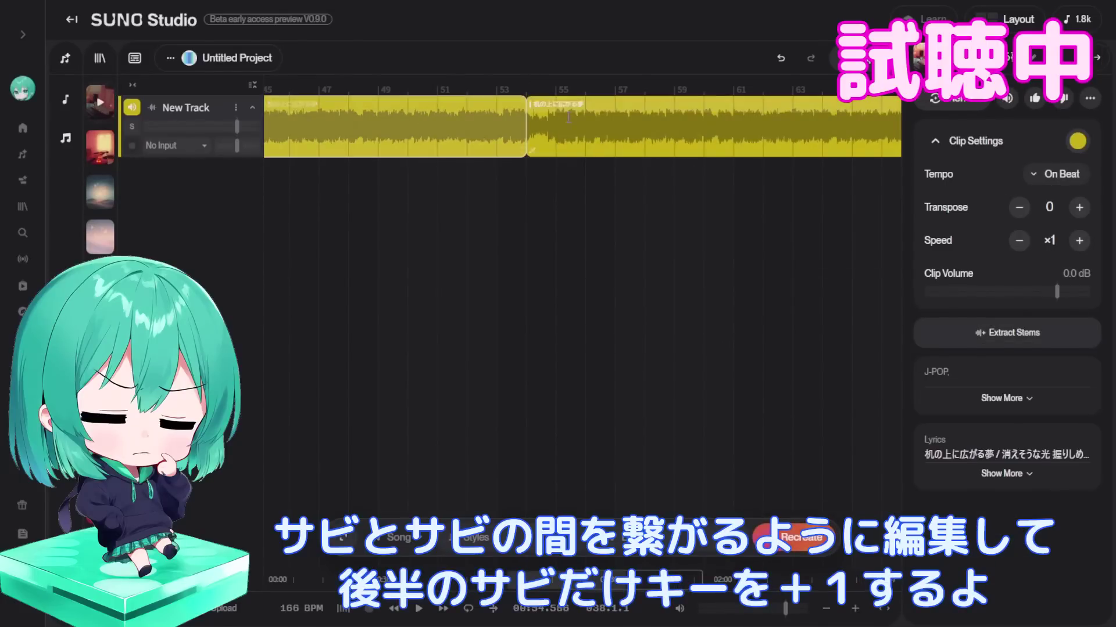
pyautogui.click(418, 610)
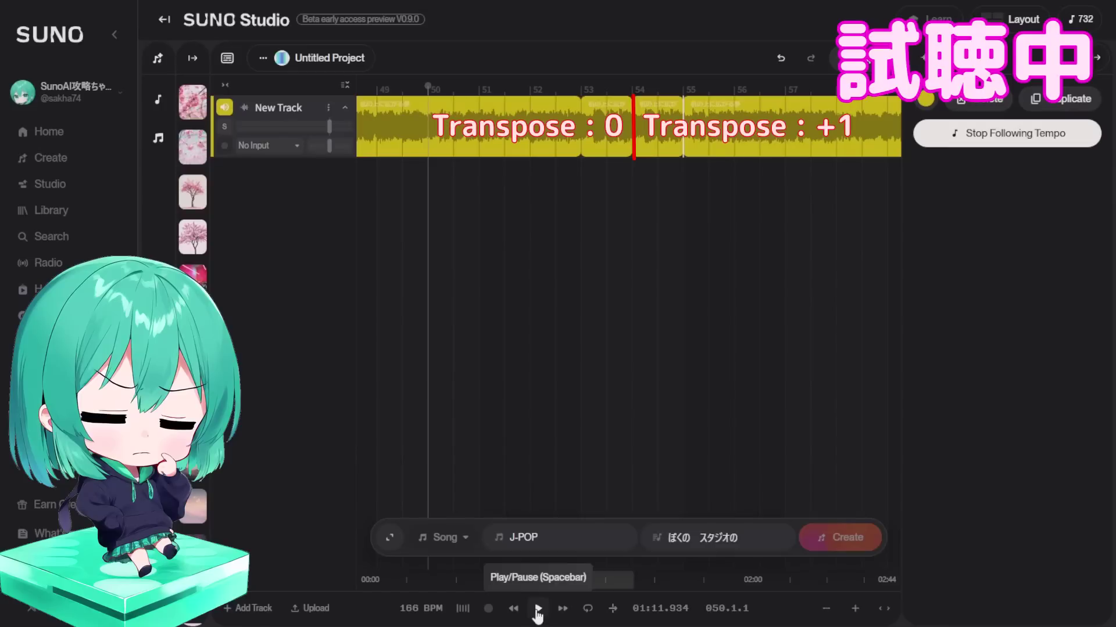
pyautogui.click(537, 609)
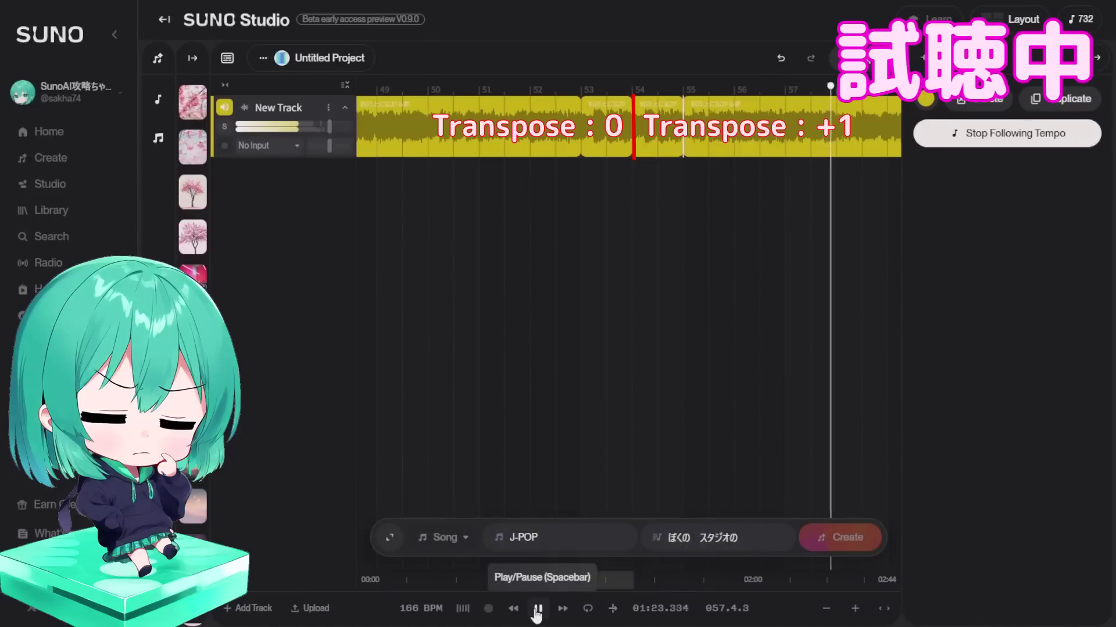
pyautogui.click(537, 609)
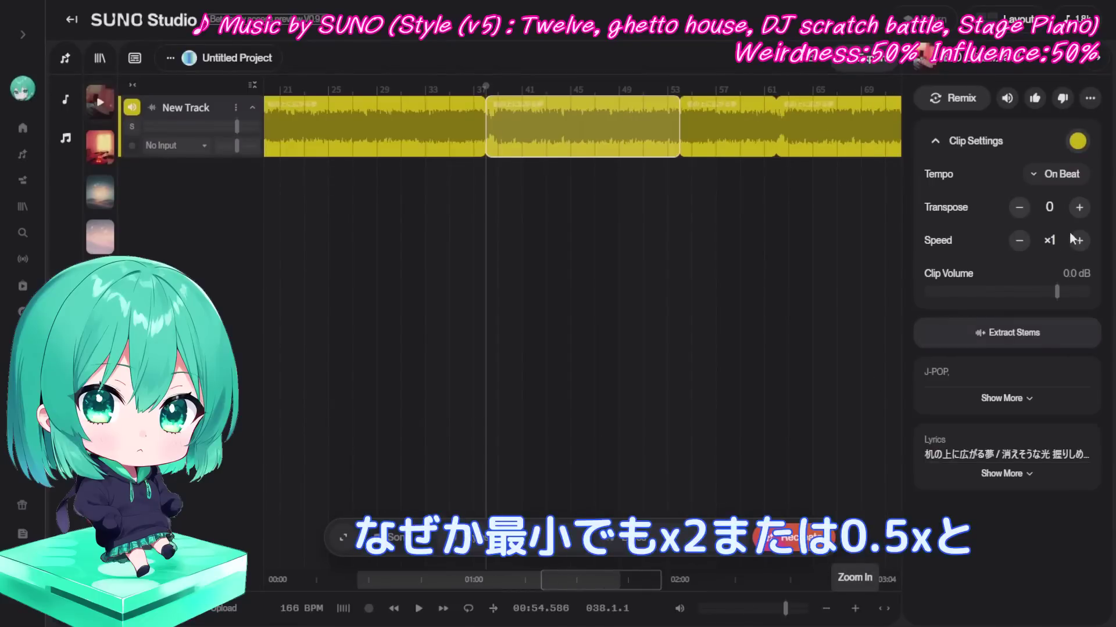
# Try speed ×2 on the chorus clip at bar 38, set it to ×0.5 and play it back
pyautogui.click(1076, 240)
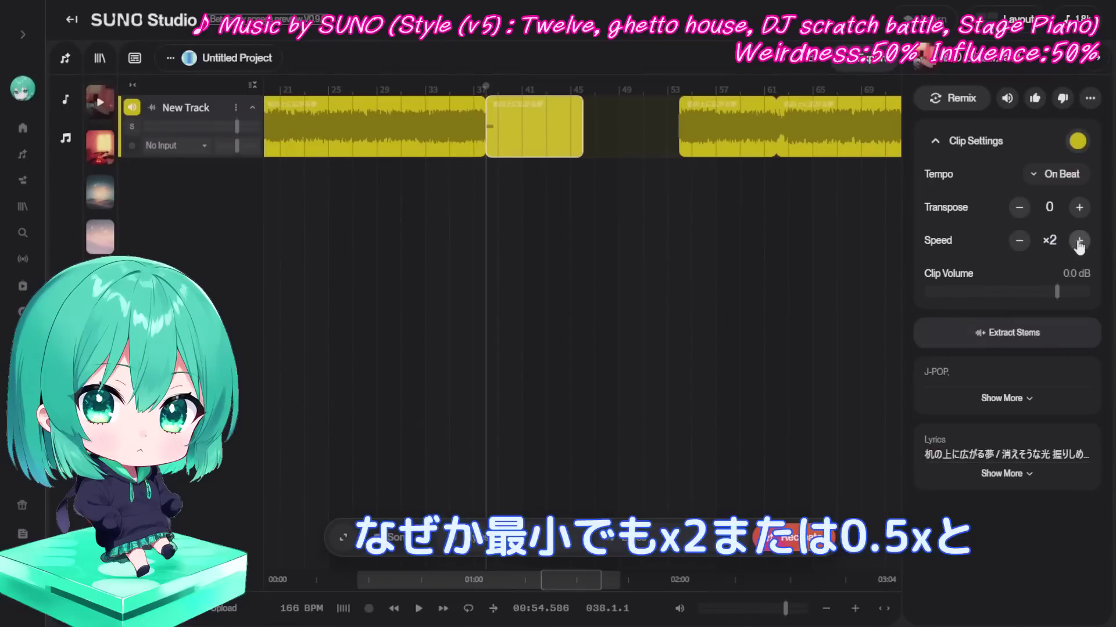
pyautogui.click(1018, 241)
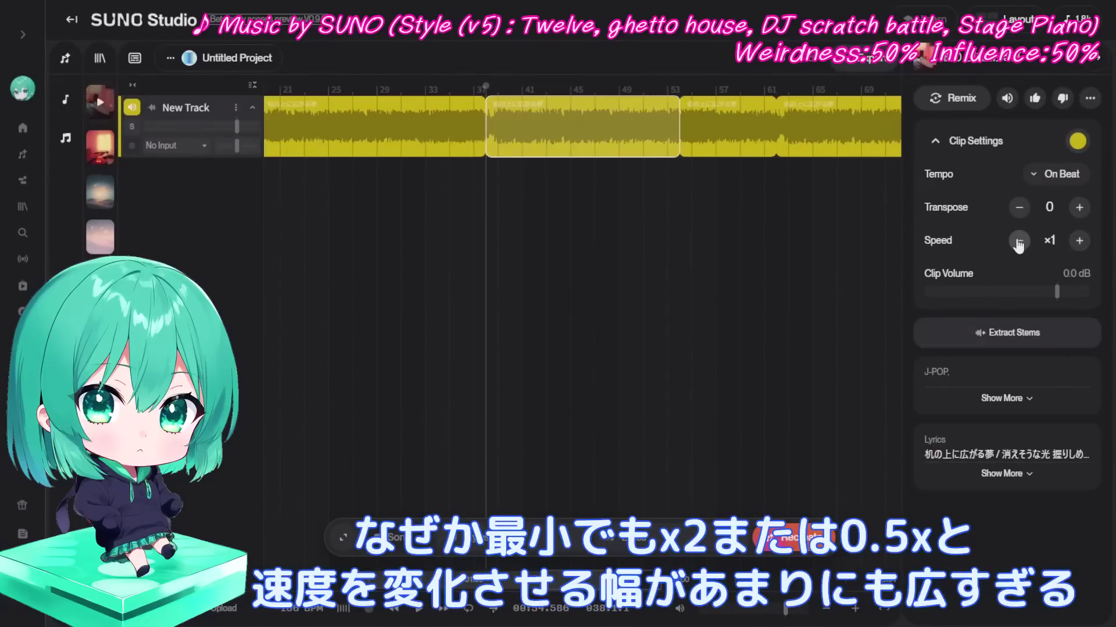
pyautogui.click(1018, 240)
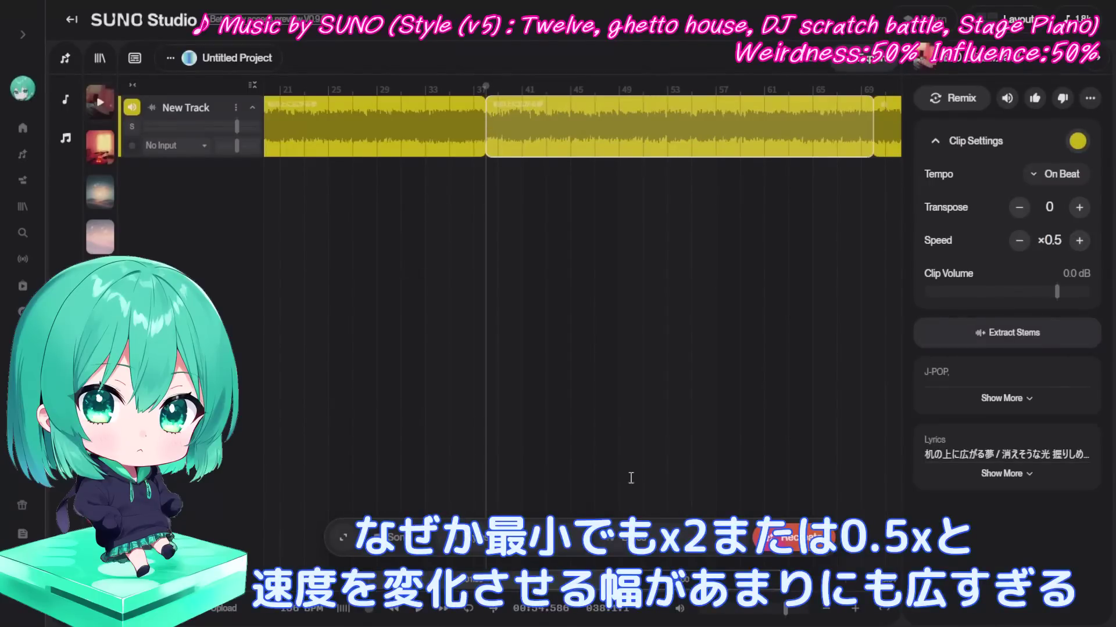
pyautogui.click(418, 609)
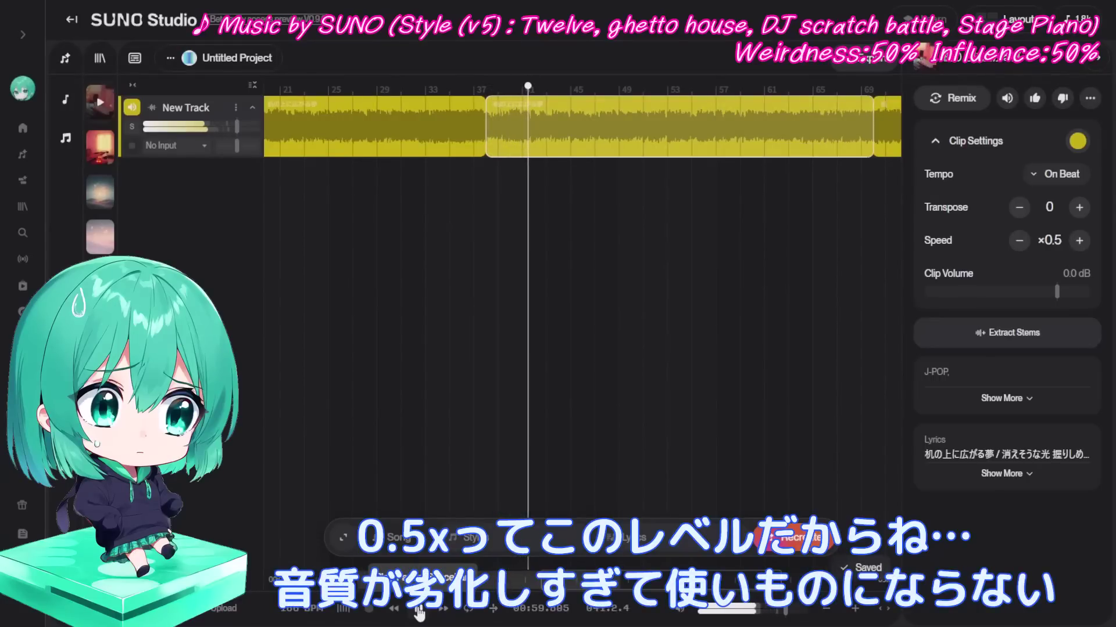
pyautogui.click(418, 609)
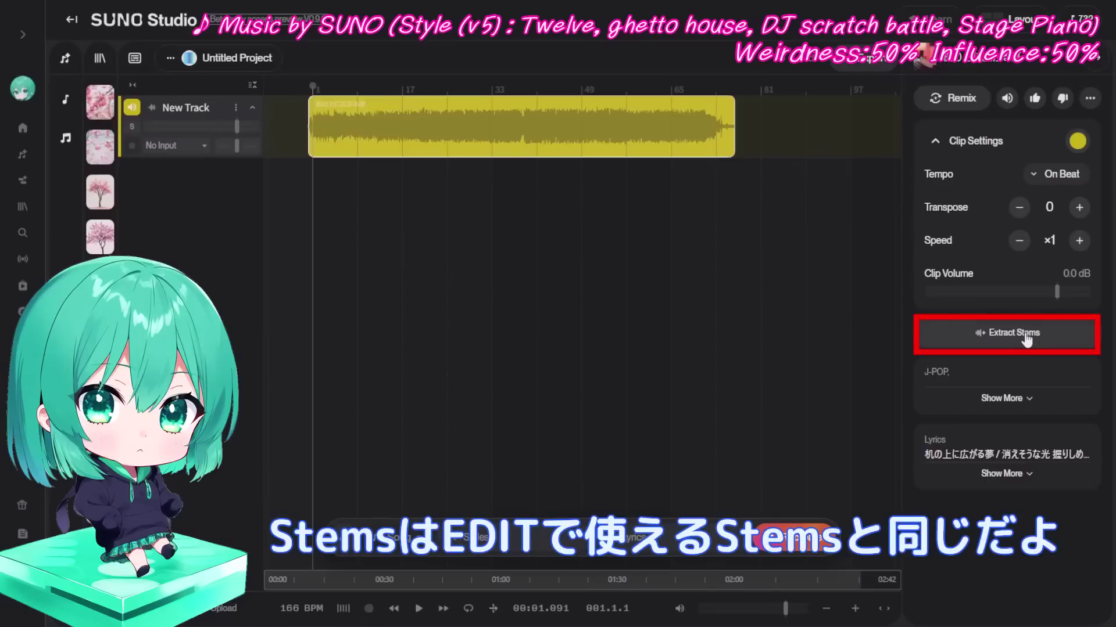
# Extract all detected stems from the song clip and insert every Version 1 stem into the project as separate tracks
pyautogui.click(1025, 335)
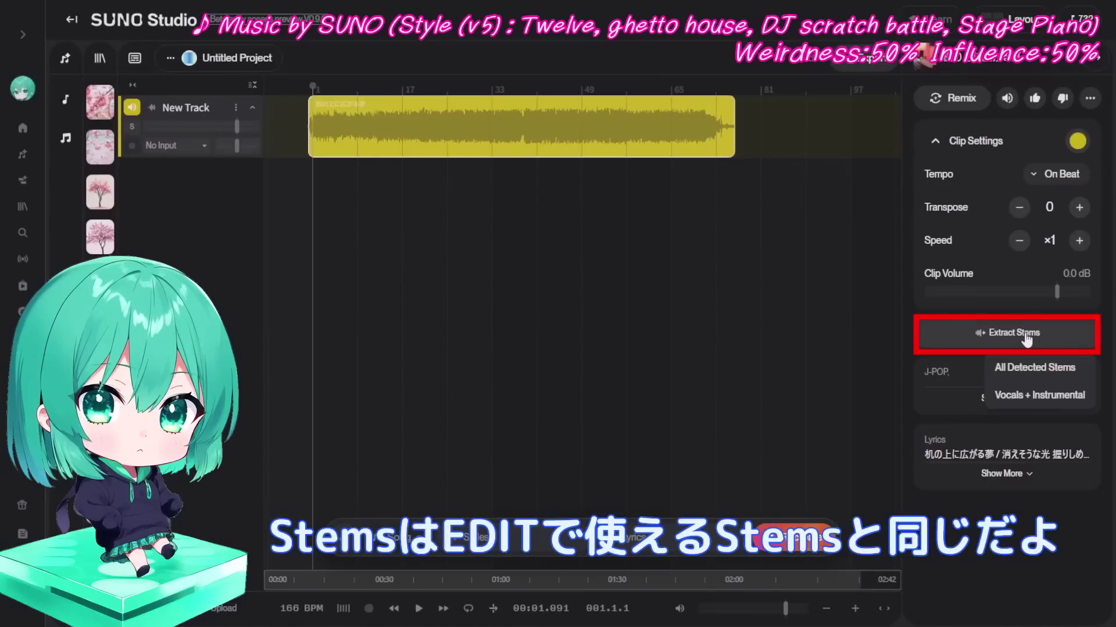
pyautogui.click(1024, 370)
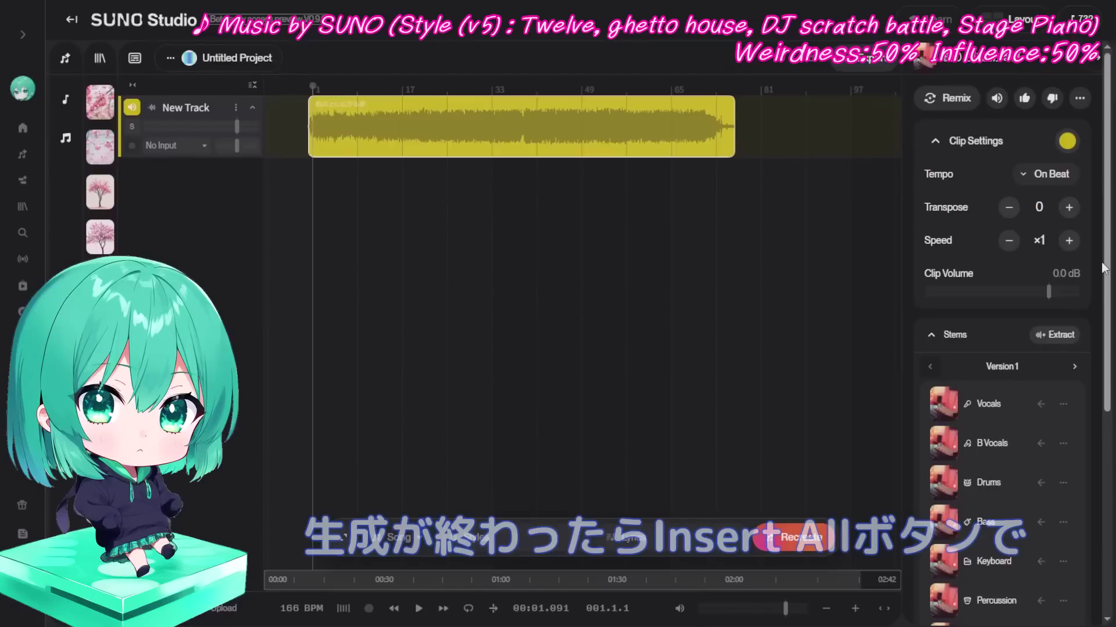
pyautogui.scroll(-5, 1102, 269)
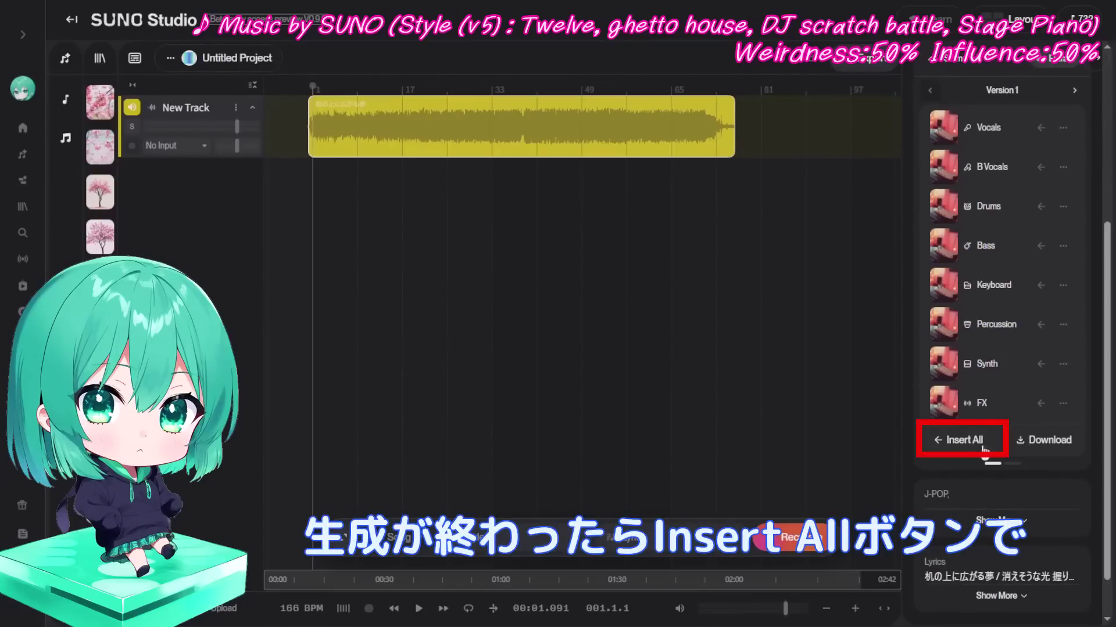
pyautogui.click(964, 441)
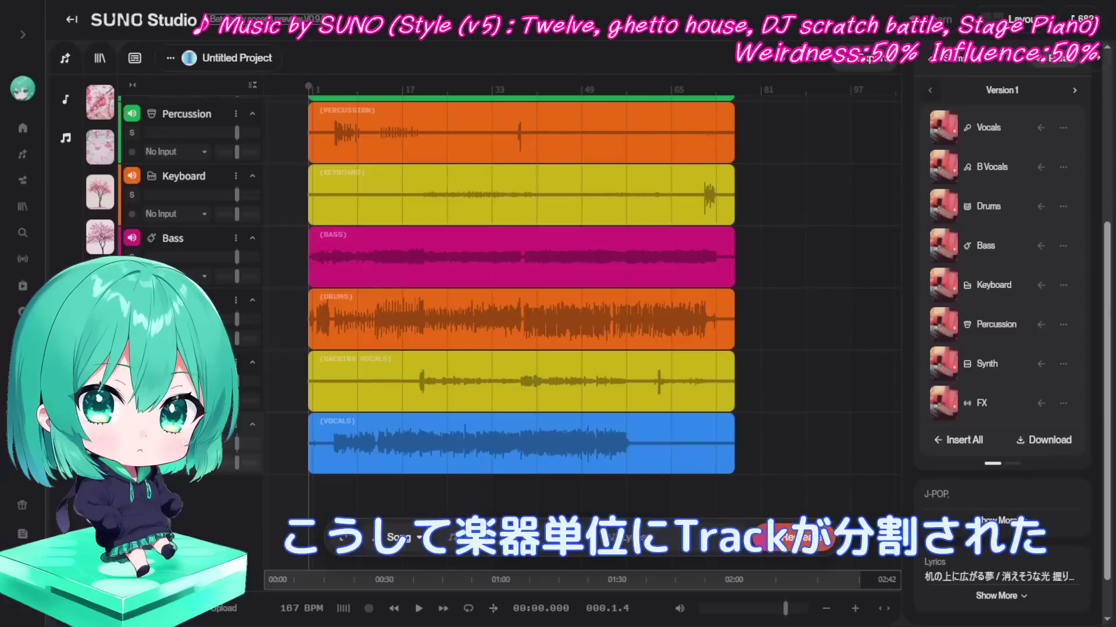
# Move the Vocals track up so it sits above the FX track, directly below the original song track
pyautogui.moveTo(198, 427); pyautogui.dragTo(216, 191)
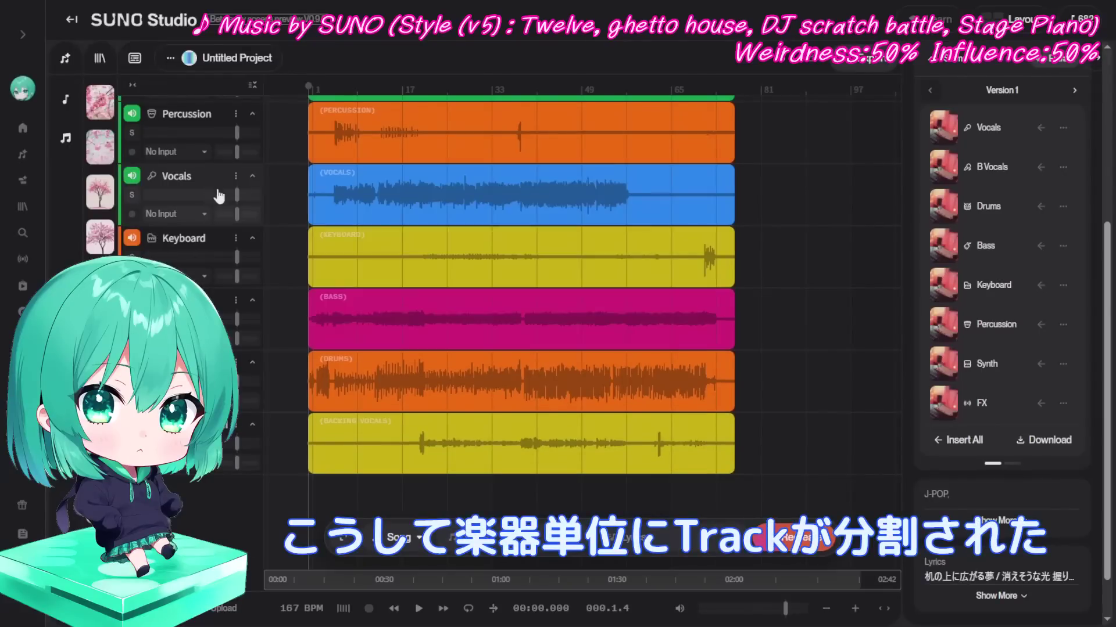
pyautogui.scroll(3, 222, 215)
pyautogui.scroll(1, 222, 215)
pyautogui.moveTo(220, 360); pyautogui.dragTo(224, 185)
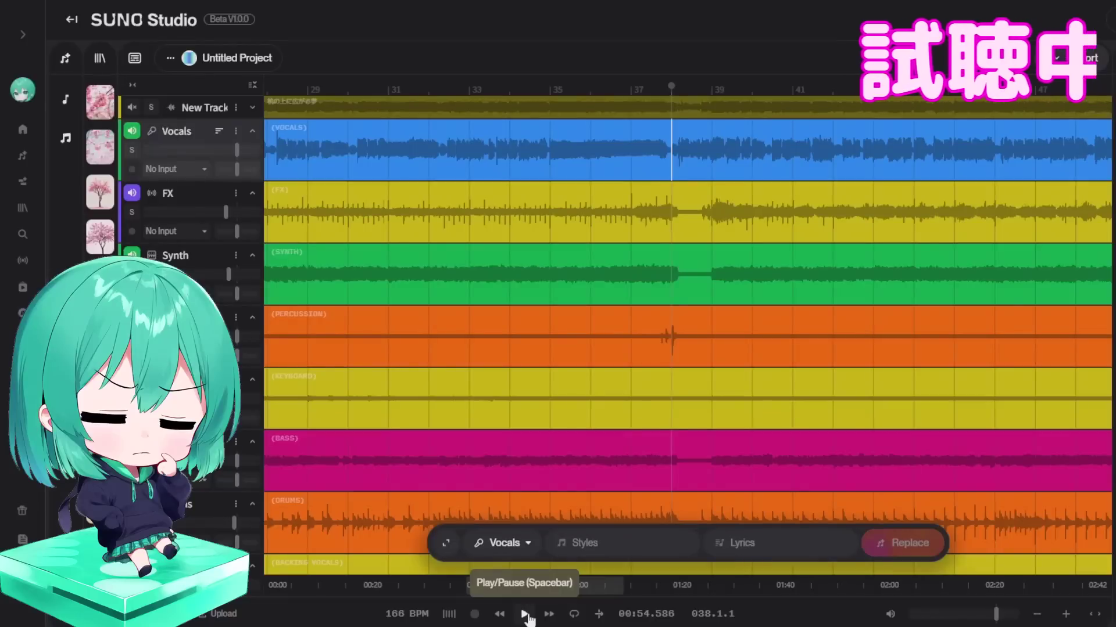
# Solo the Vocals track during playback, turn solo off again, and lower its volume to about -0.6 dB
pyautogui.click(132, 151)
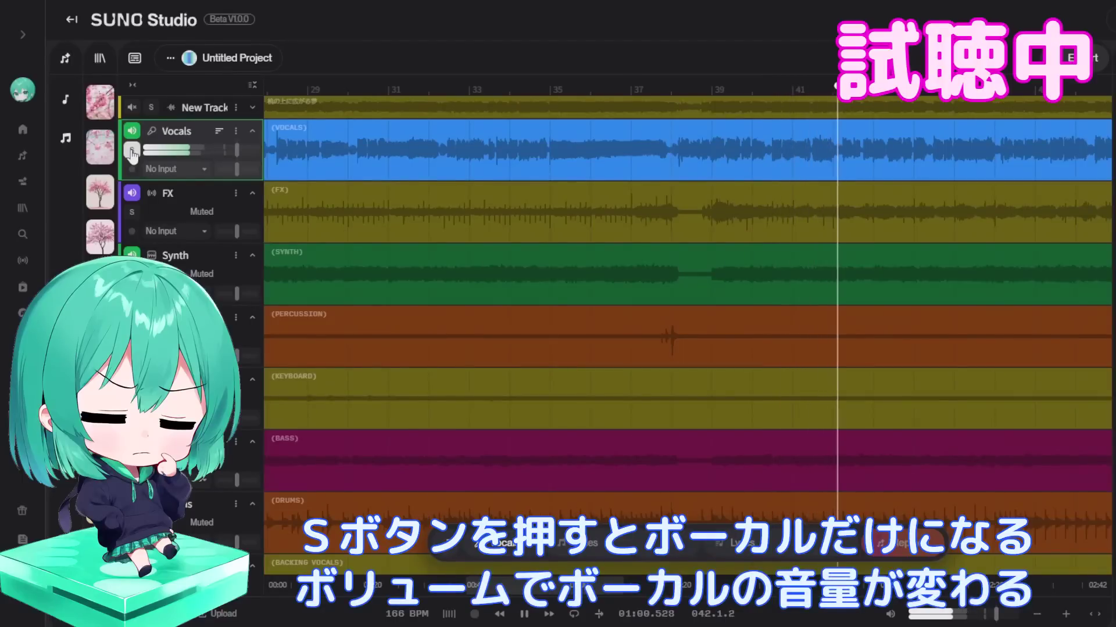
pyautogui.click(132, 152)
pyautogui.moveTo(236, 149)
pyautogui.moveTo(237, 150)
pyautogui.mouseDown()
pyautogui.moveTo(217, 150)
pyautogui.moveTo(235, 150)
pyautogui.mouseUp()
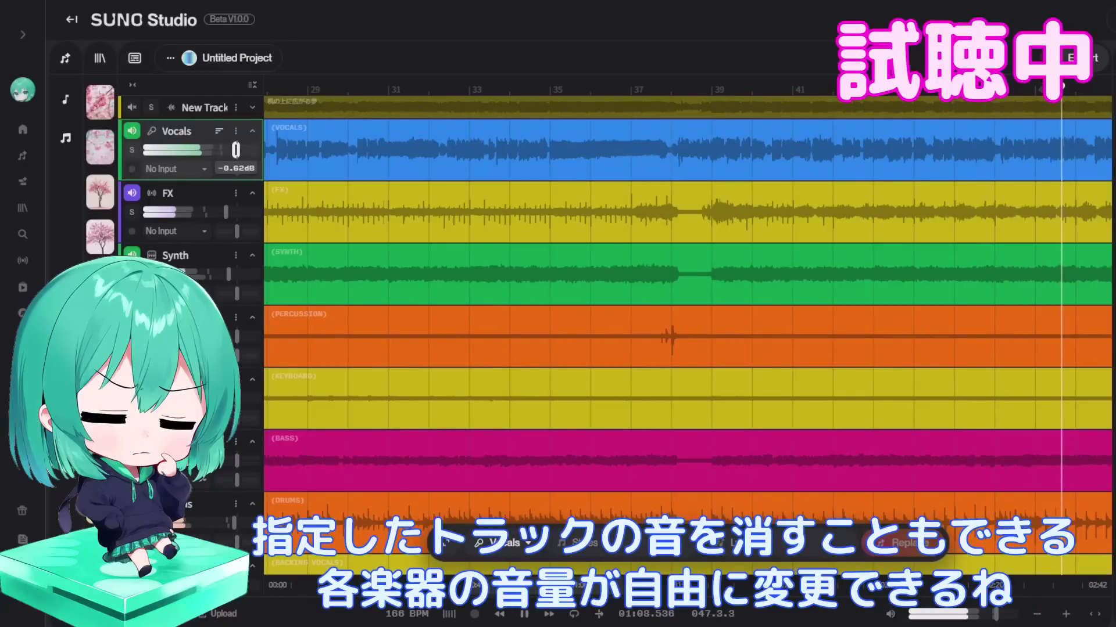
# Try muting the Vocals and Bass tracks during playback, and adjust the Vocals track's pan
pyautogui.click(132, 130)
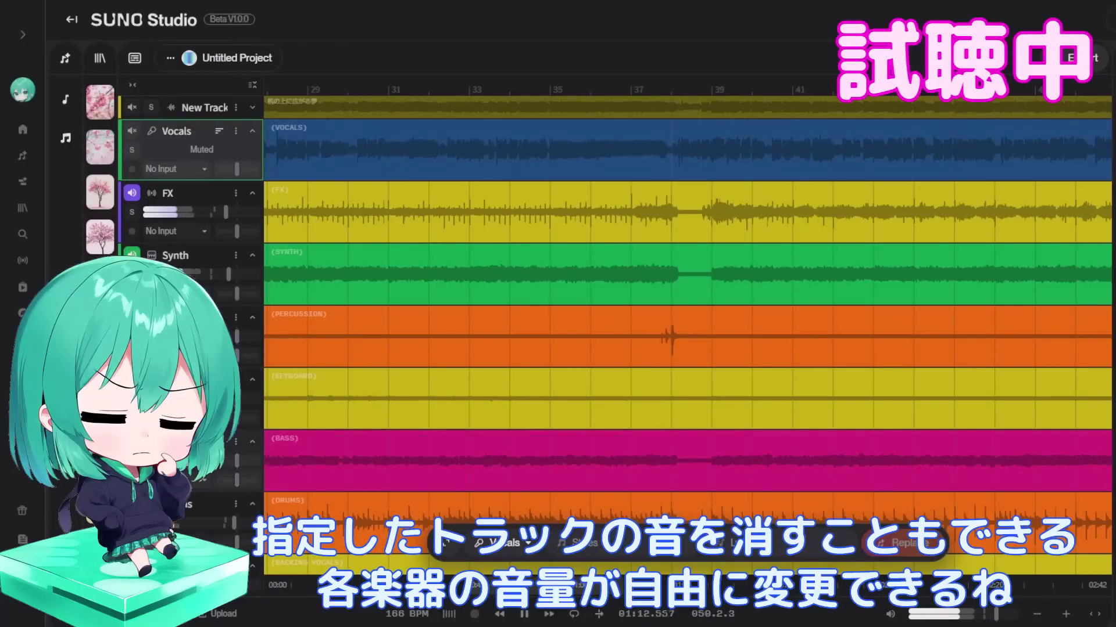
pyautogui.click(133, 442)
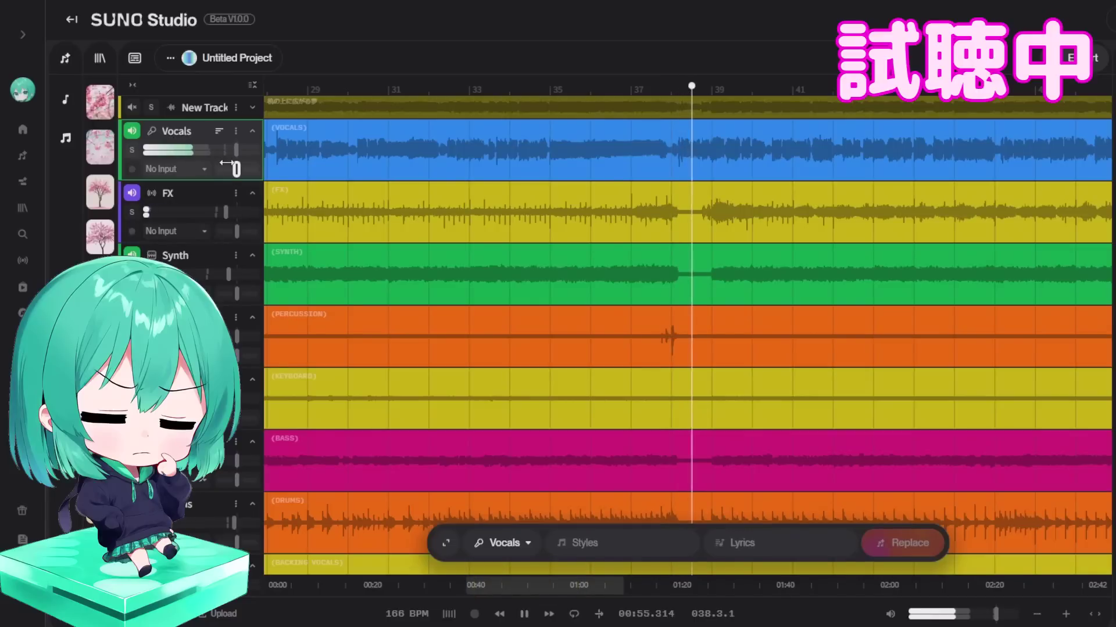
pyautogui.moveTo(236, 169)
pyautogui.mouseDown()
pyautogui.moveTo(253, 169)
pyautogui.moveTo(218, 169)
pyautogui.moveTo(237, 169)
pyautogui.mouseUp()
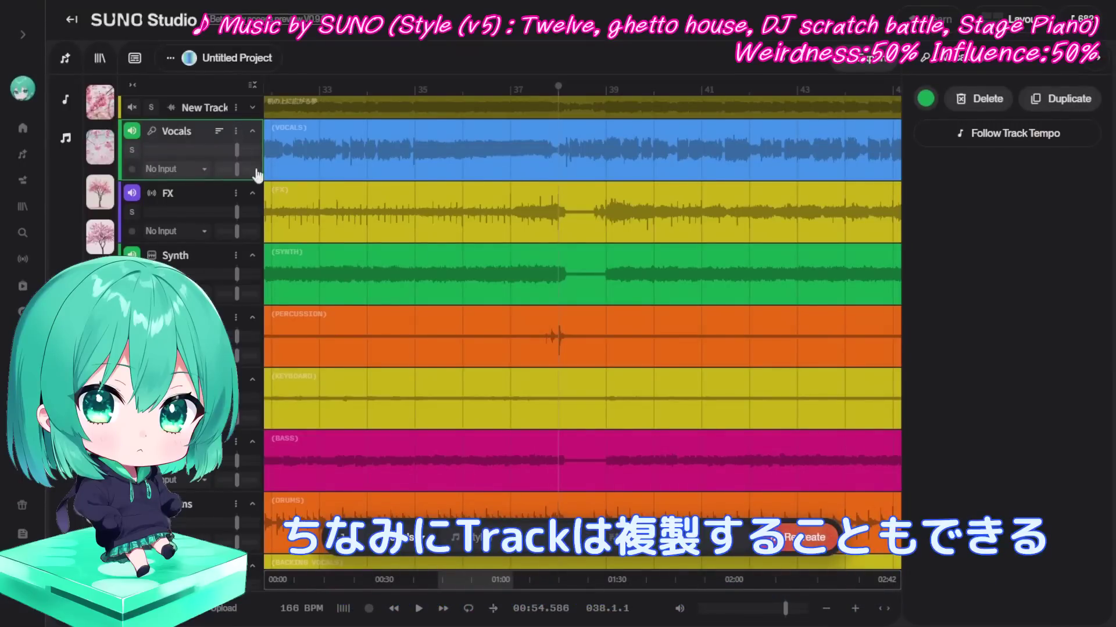
# Duplicate the Vocals track and play back the chorus with both vocal tracks
pyautogui.click(235, 131)
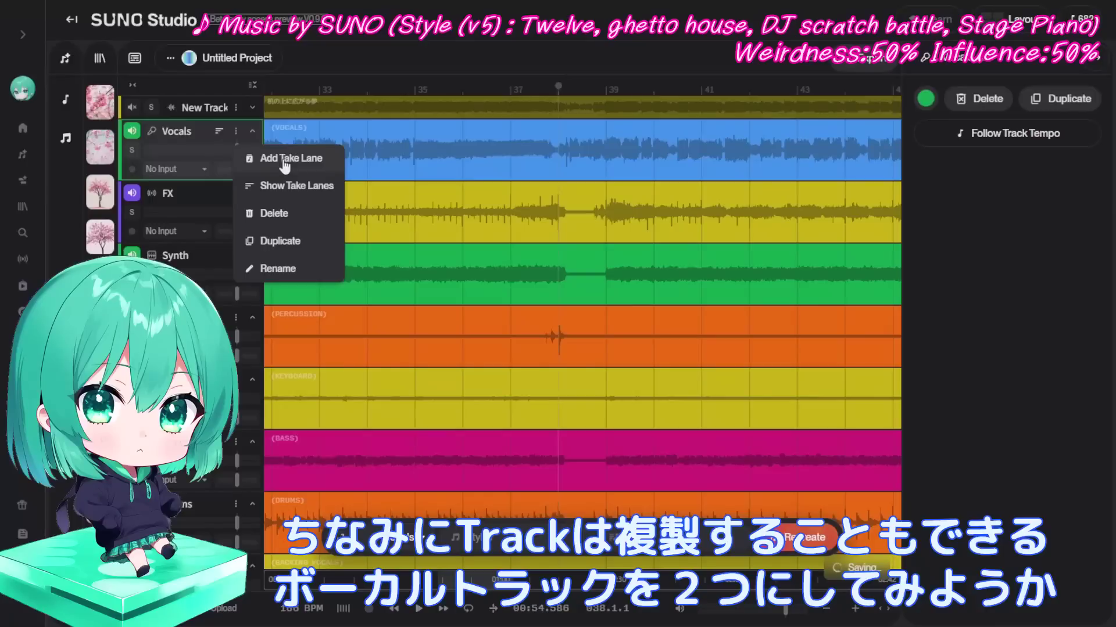
pyautogui.click(282, 241)
pyautogui.moveTo(235, 149)
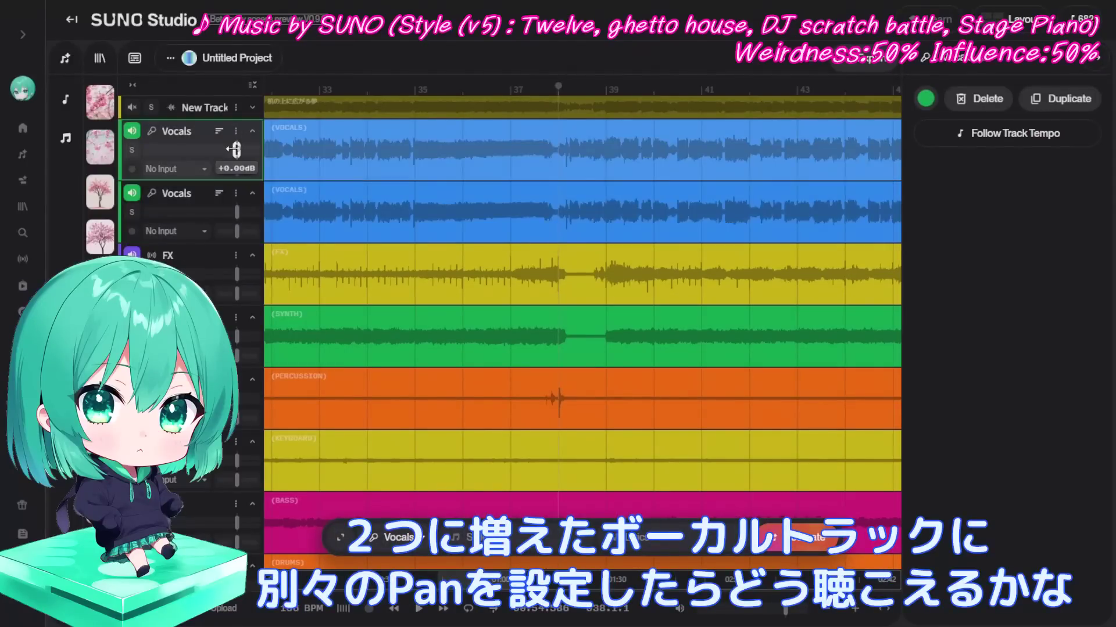
pyautogui.click(524, 614)
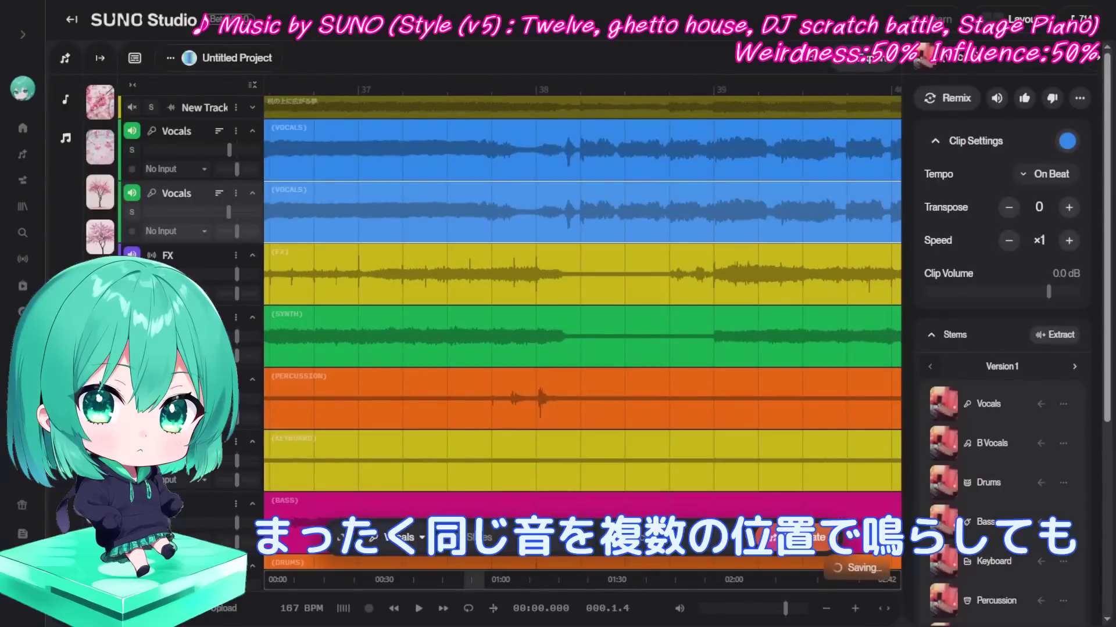
# Shift the clip on the duplicated Vocals track slightly later than the original, and play back from bar 38
pyautogui.click(855, 609)
pyautogui.click(857, 608)
pyautogui.click(857, 608)
pyautogui.click(857, 608)
pyautogui.click(857, 608)
pyautogui.click(857, 608)
pyautogui.click(857, 608)
pyautogui.click(857, 608)
pyautogui.click(857, 608)
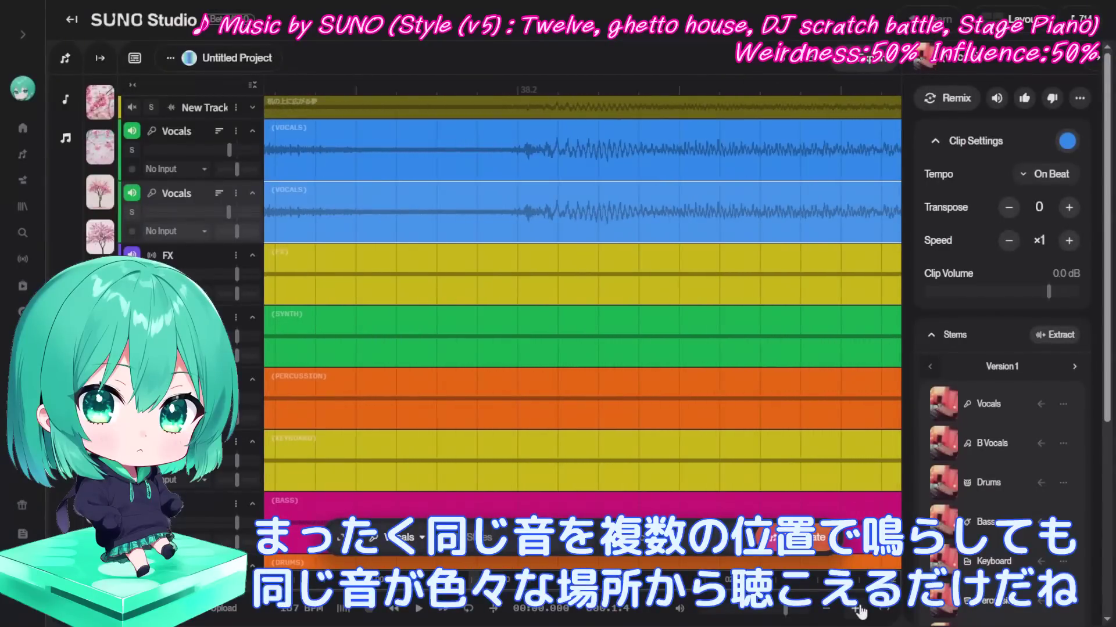
pyautogui.click(857, 609)
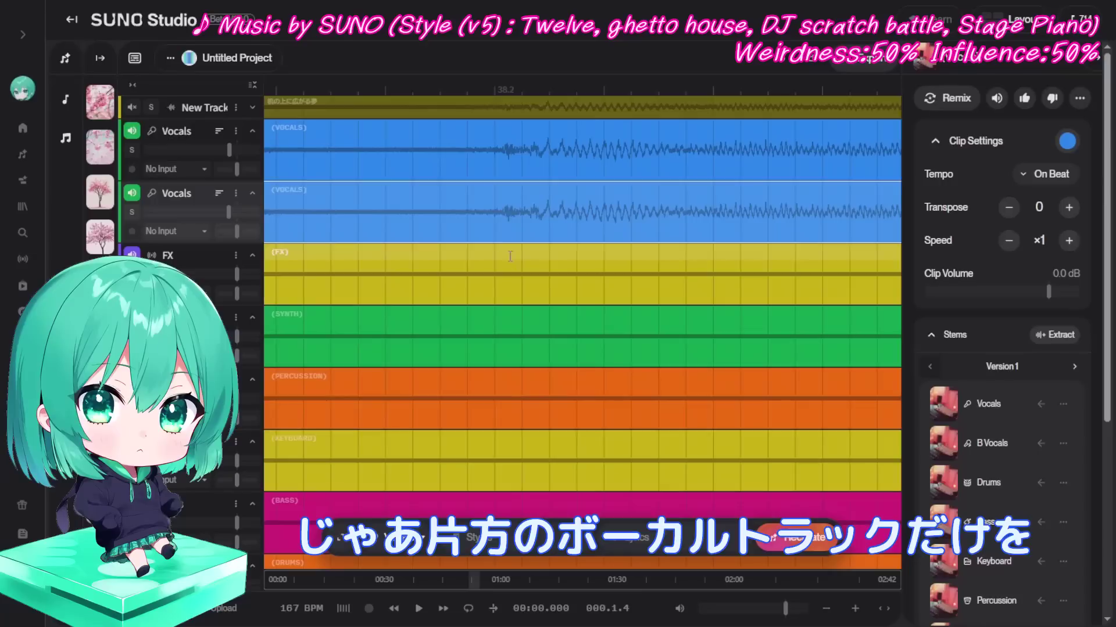
pyautogui.moveTo(502, 193); pyautogui.dragTo(664, 198)
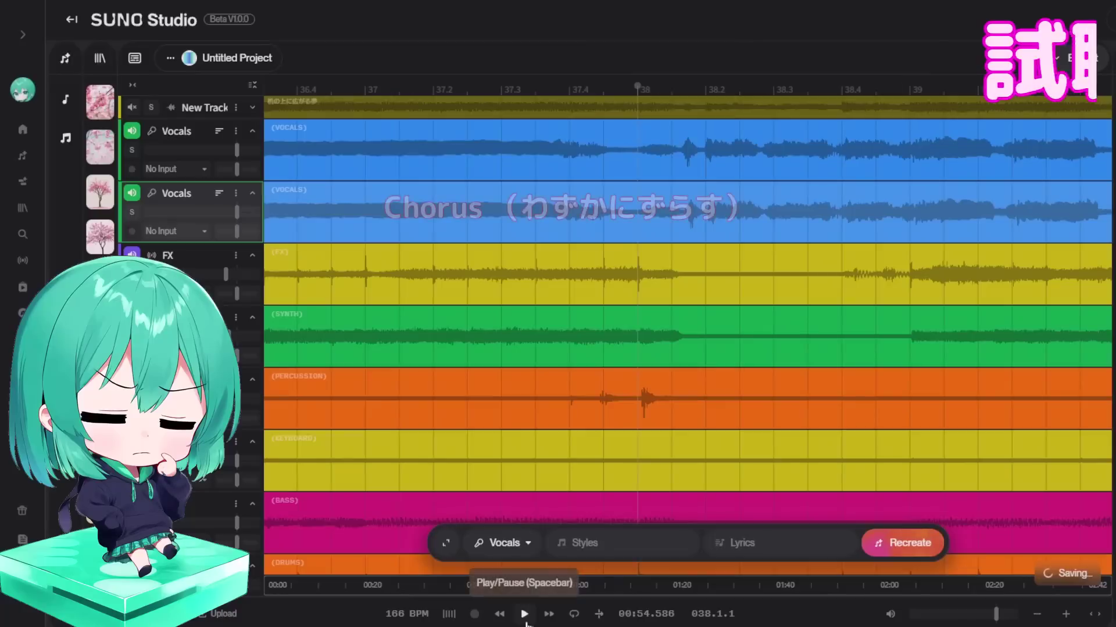
pyautogui.click(524, 614)
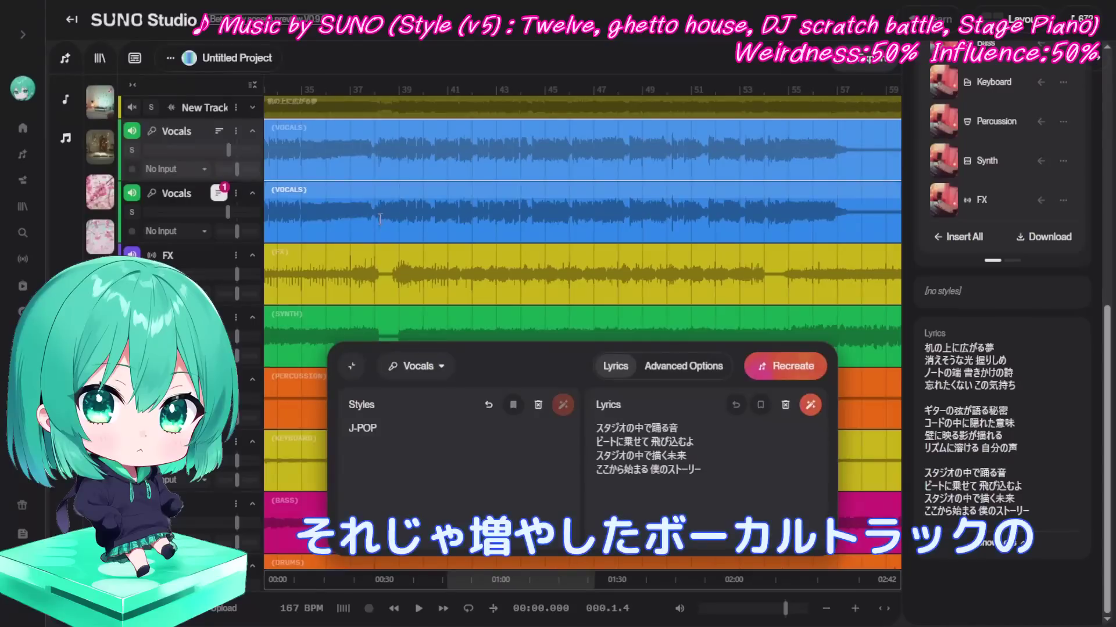
# Replace bars 38 to 58 of the second Vocals track with newly generated J-POP vocals using the chorus lyrics
pyautogui.moveTo(375, 212); pyautogui.dragTo(862, 216)
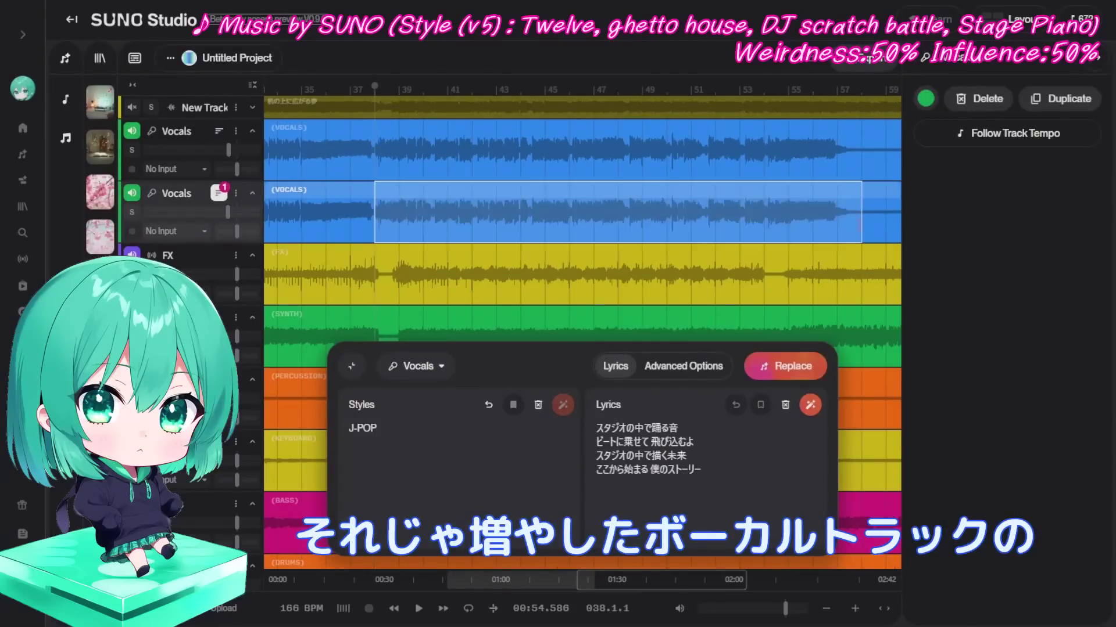
pyautogui.click(791, 372)
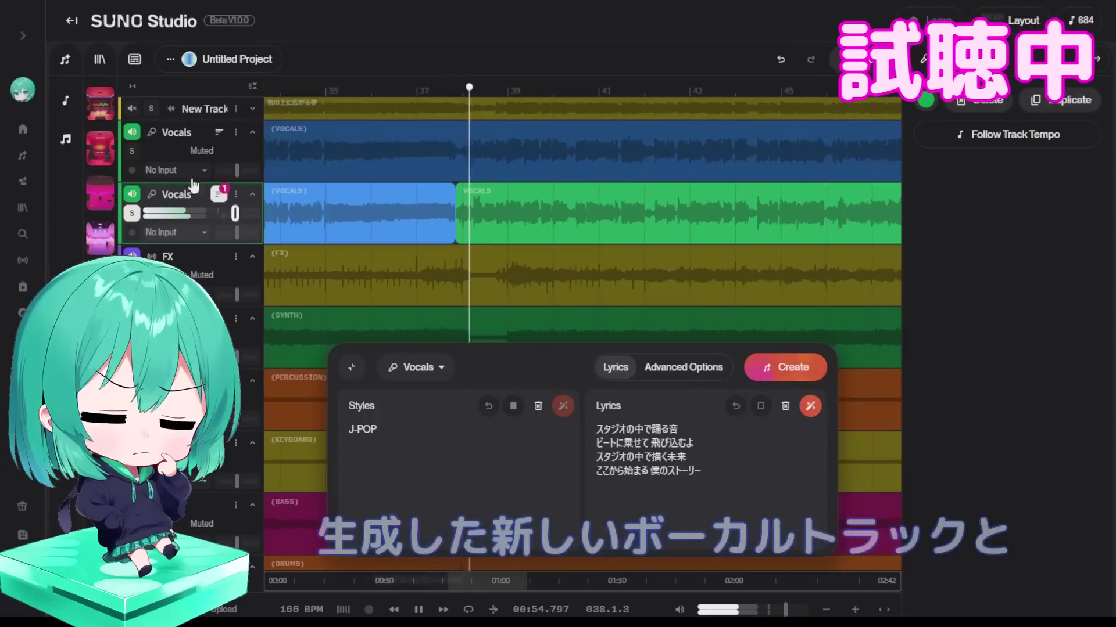
# Solo the original and the regenerated Vocals tracks alternately during playback to compare their sound
pyautogui.moveTo(112, 152)
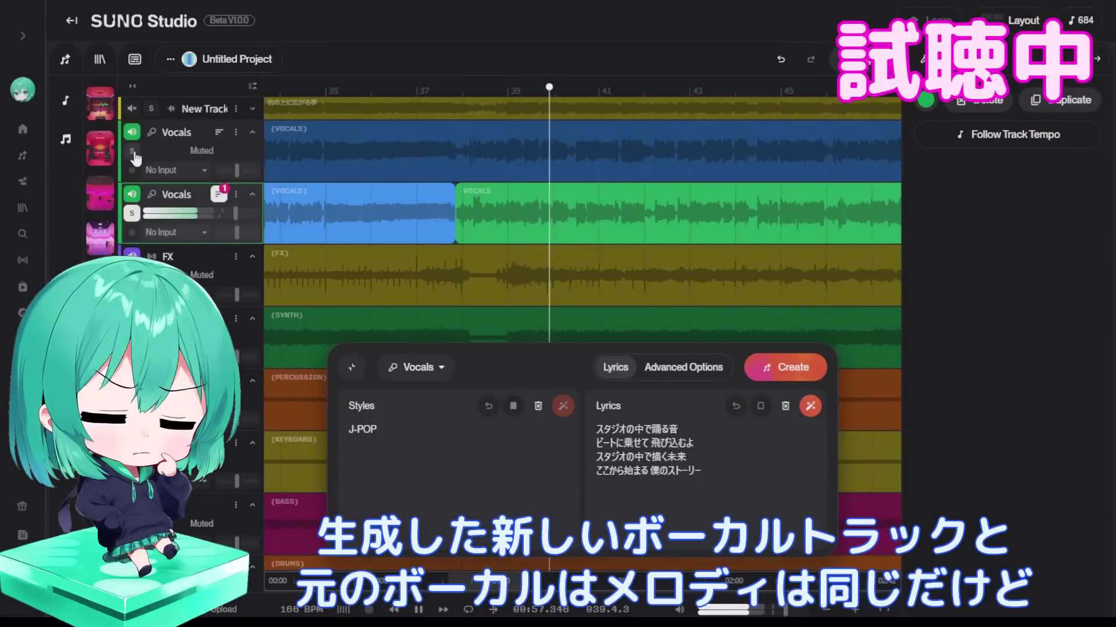
pyautogui.click(132, 152)
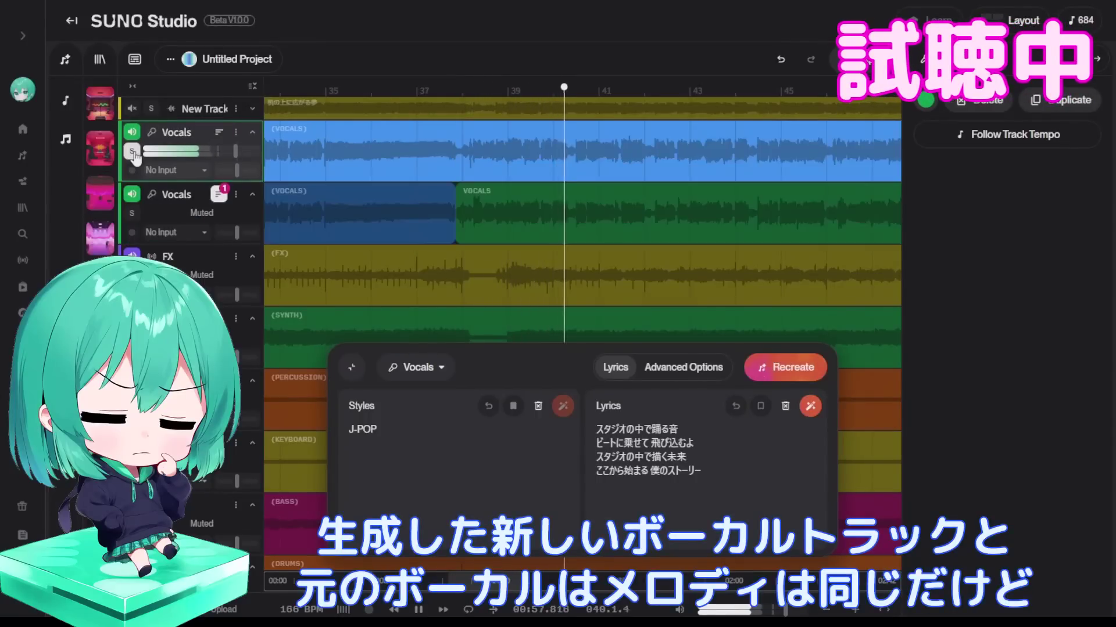
pyautogui.click(133, 215)
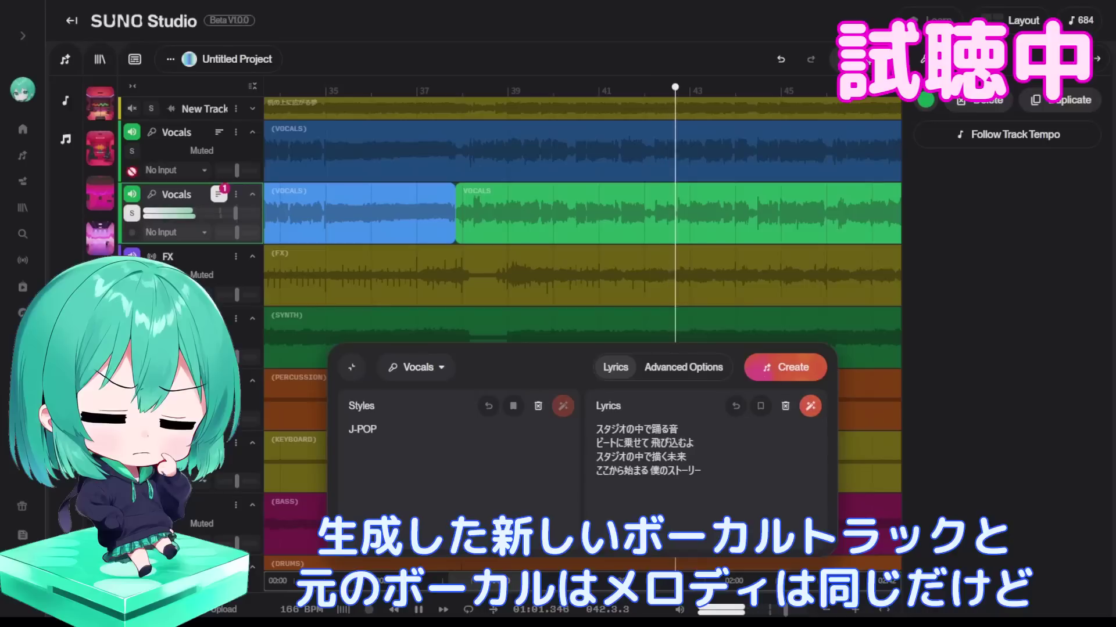
pyautogui.click(132, 154)
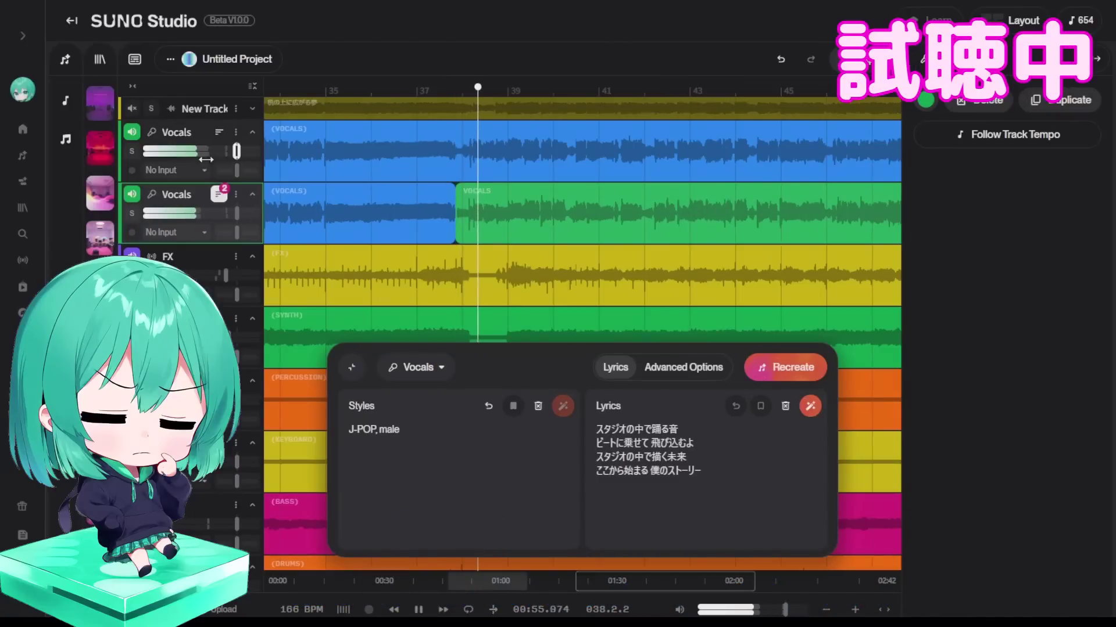
# Lower the volume of the original Vocals track while it plays together with the second, male Vocals track
pyautogui.moveTo(236, 151)
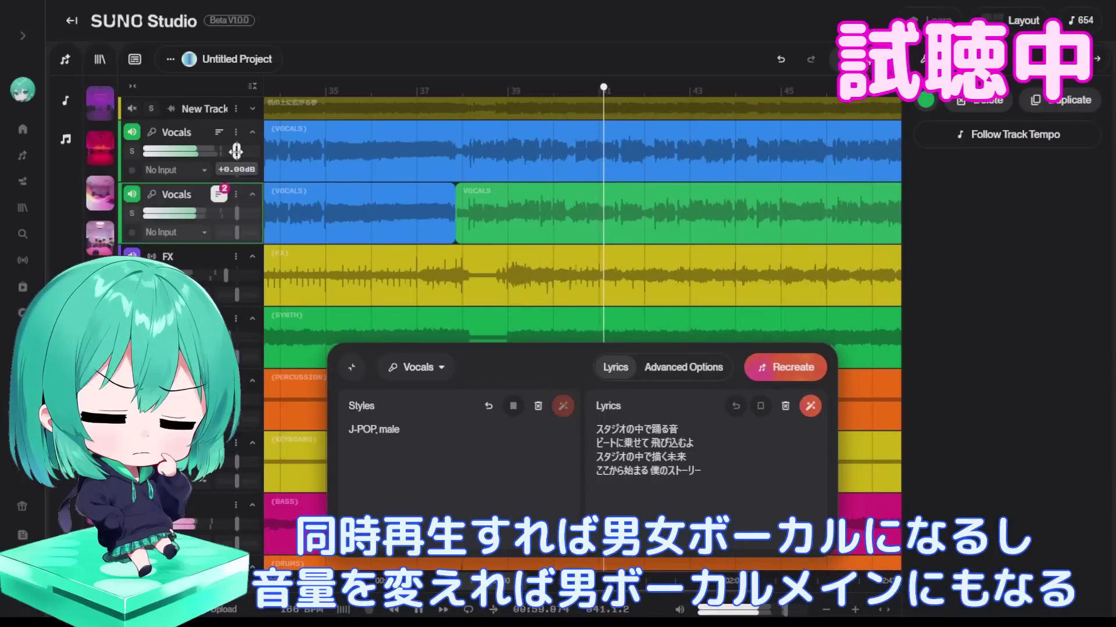
pyautogui.moveTo(236, 151); pyautogui.dragTo(233, 151)
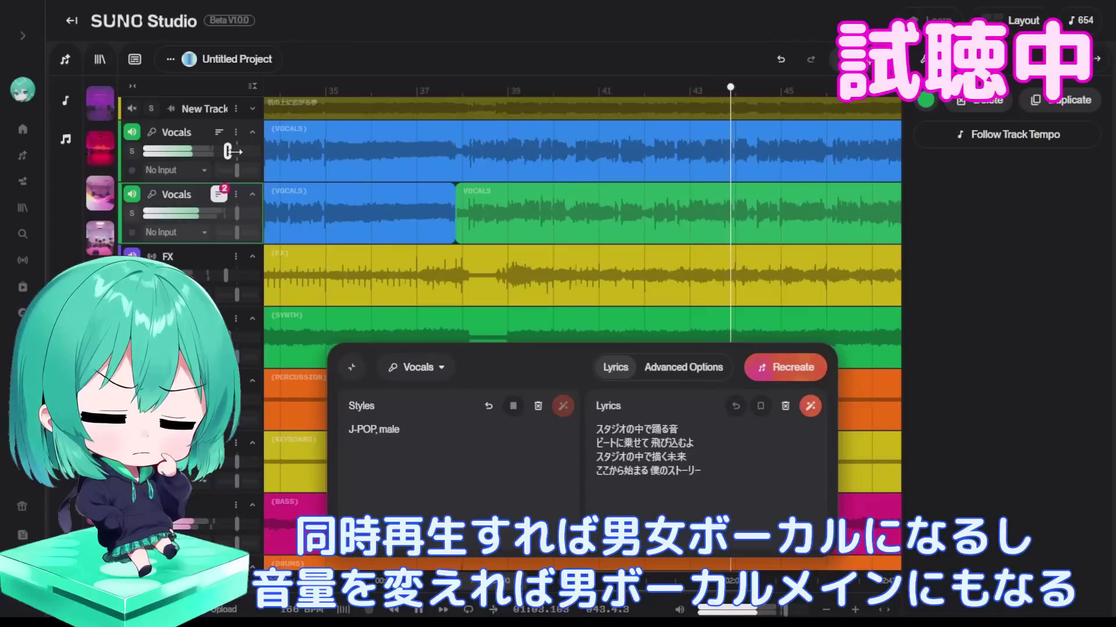